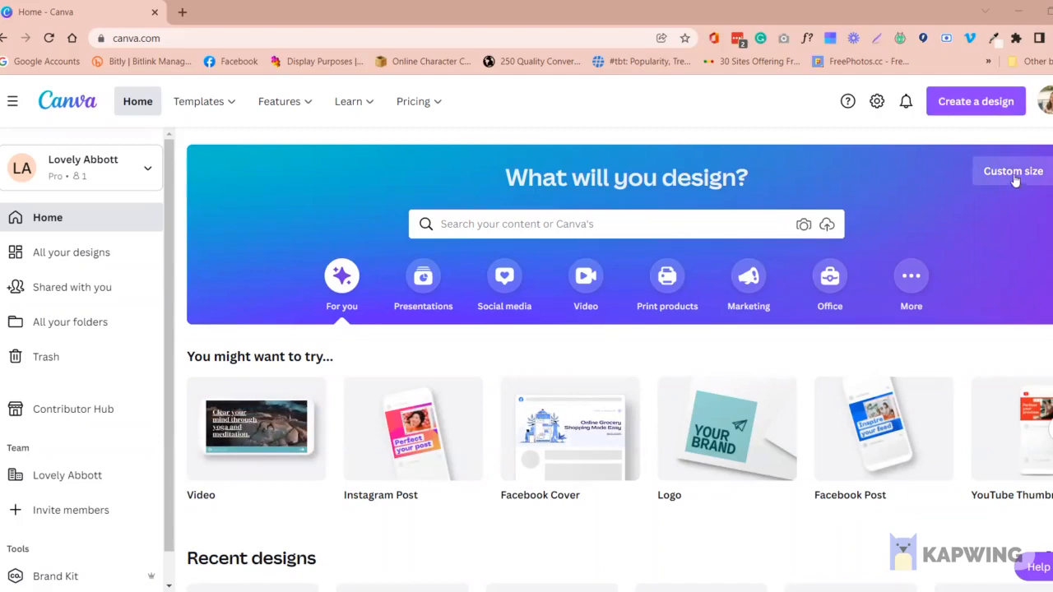
Search the new design types for "moodb" and create a blank Photo Collage design for a mood board
left_click(987, 108)
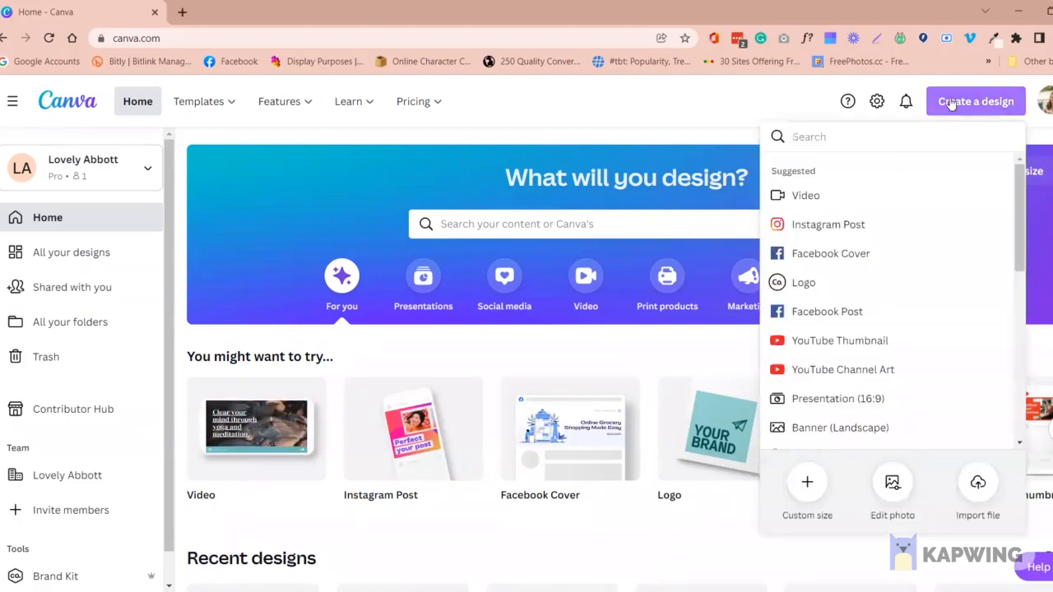
type("moo")
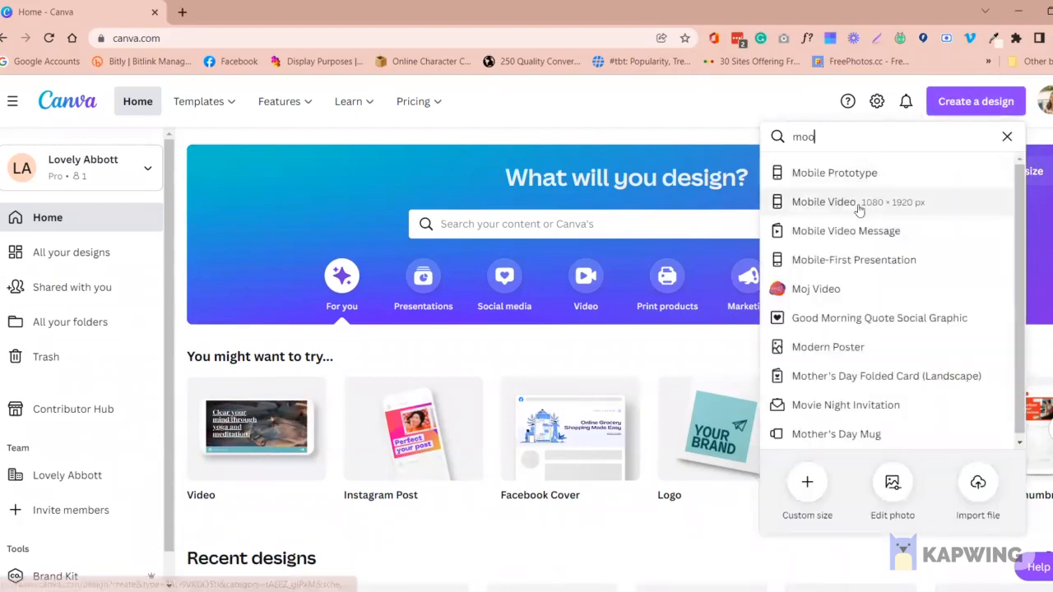
type("dbo")
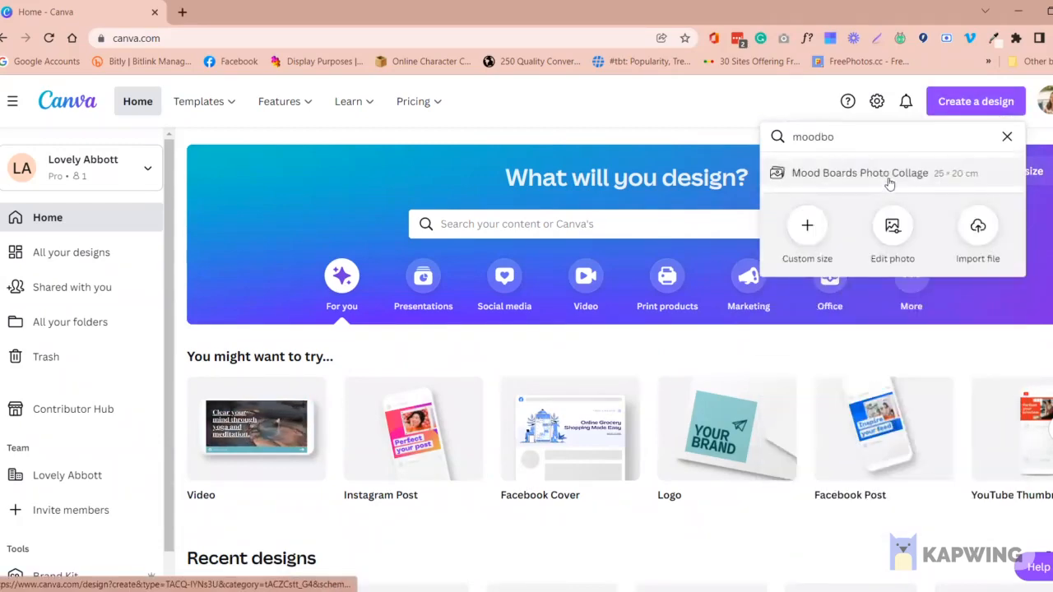
left_click(859, 173)
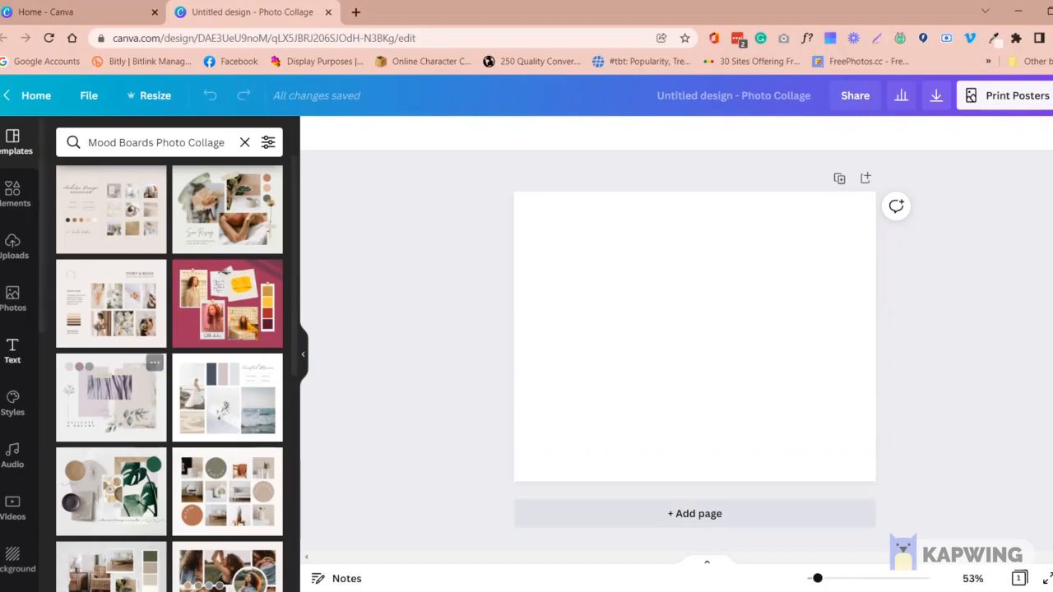
Add a single-image grid to the blank page from the grid elements
left_click(24, 201)
scroll(255, 371, "down", 15)
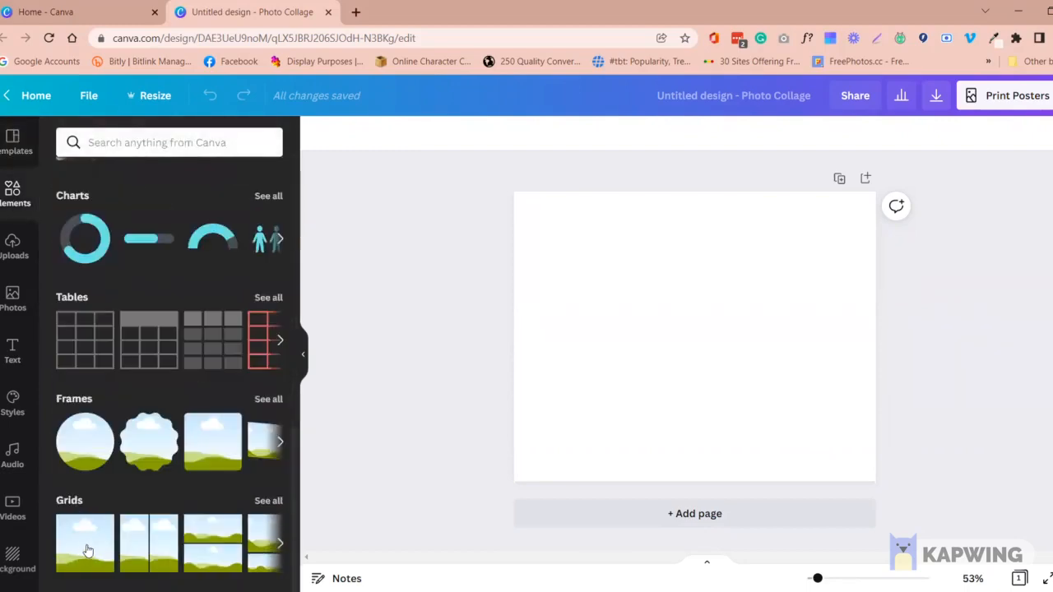
left_click(89, 551)
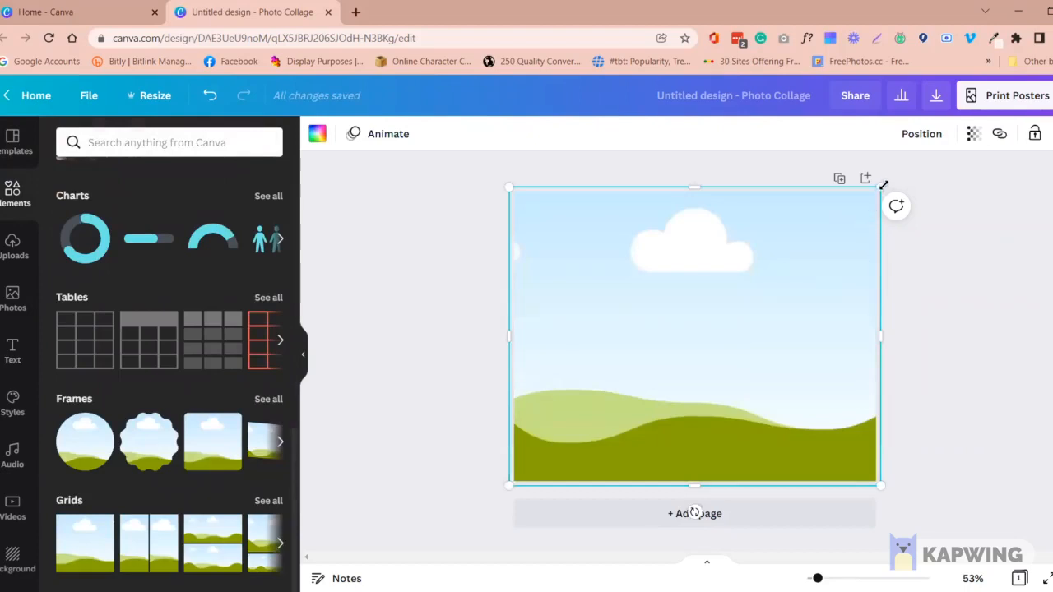
Shrink the grid to just over a third of the page's width and place it in the page's upper-left corner
left_click_drag(889, 321, 741, 326)
left_click_drag(738, 195, 738, 280)
left_click_drag(655, 341, 663, 279)
left_click_drag(759, 309, 700, 338)
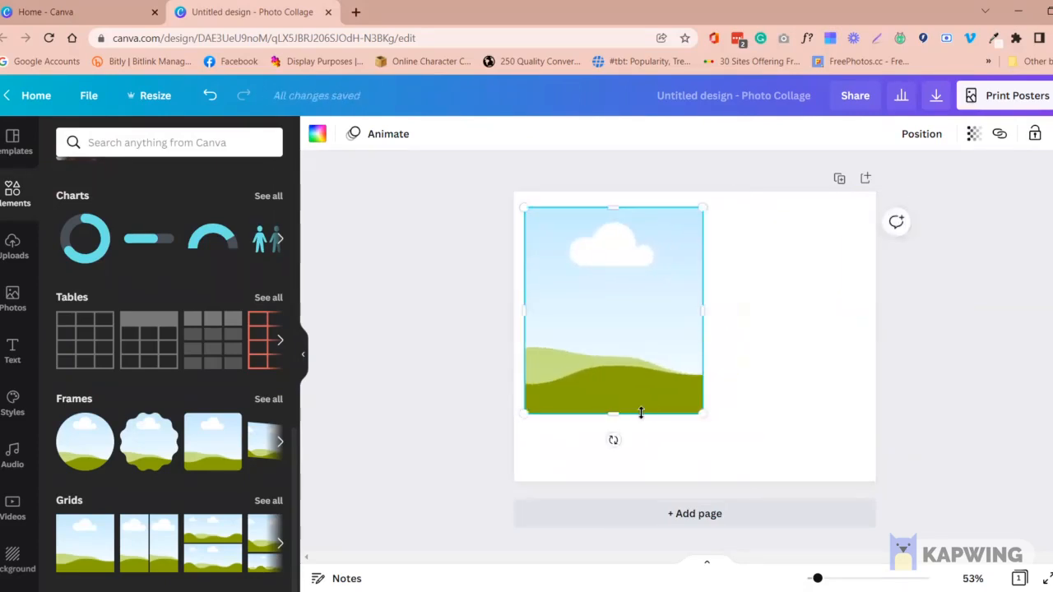
left_click_drag(641, 413, 654, 326)
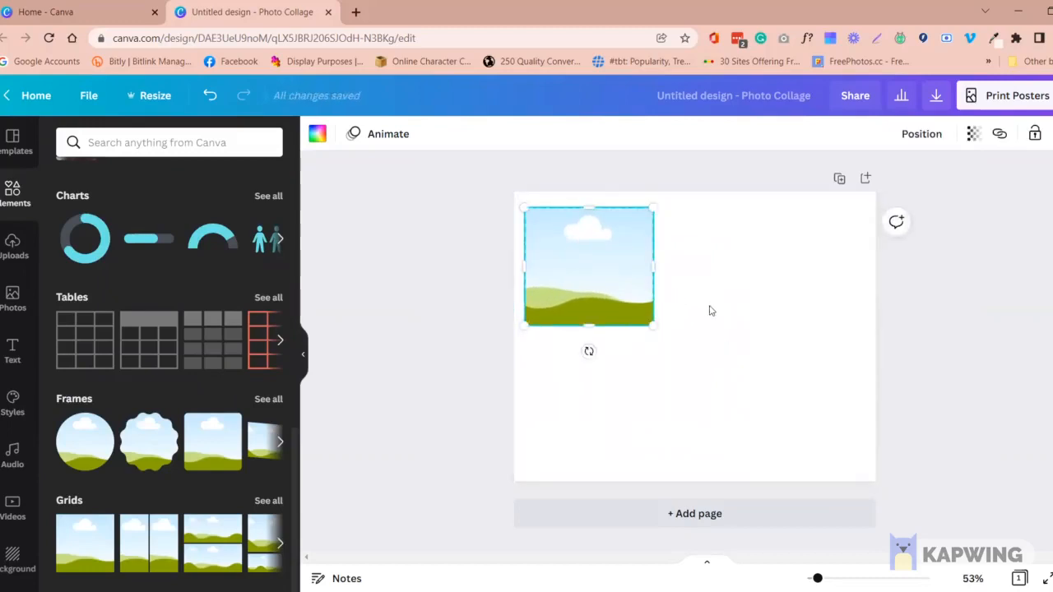
left_click_drag(578, 285, 570, 271)
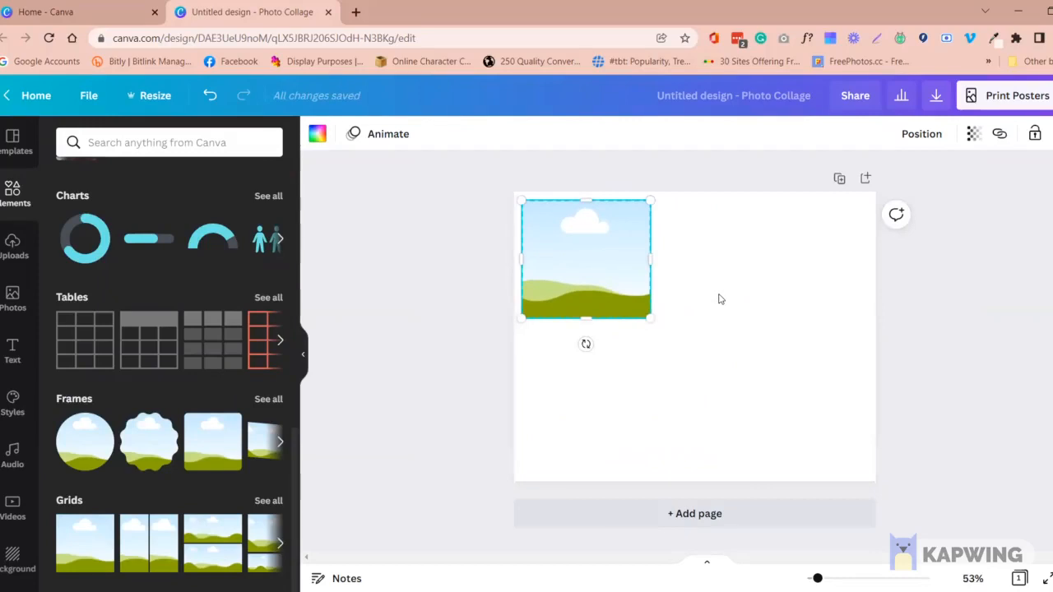
Duplicate the grid directly below the first one and extend the copy down to the page's bottom margin
key("ctrl+d")
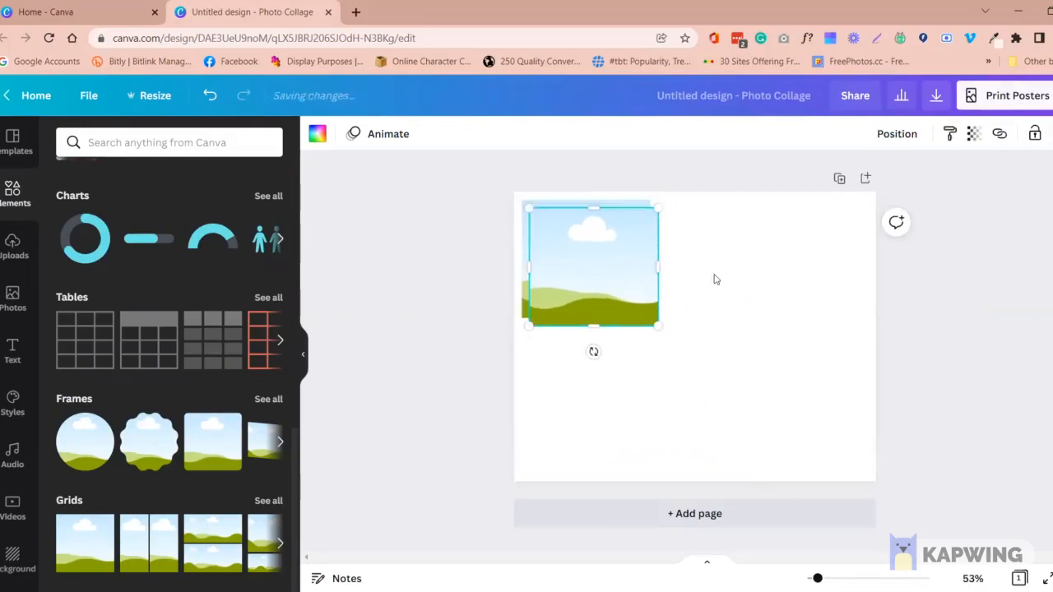
left_click_drag(606, 261, 594, 369)
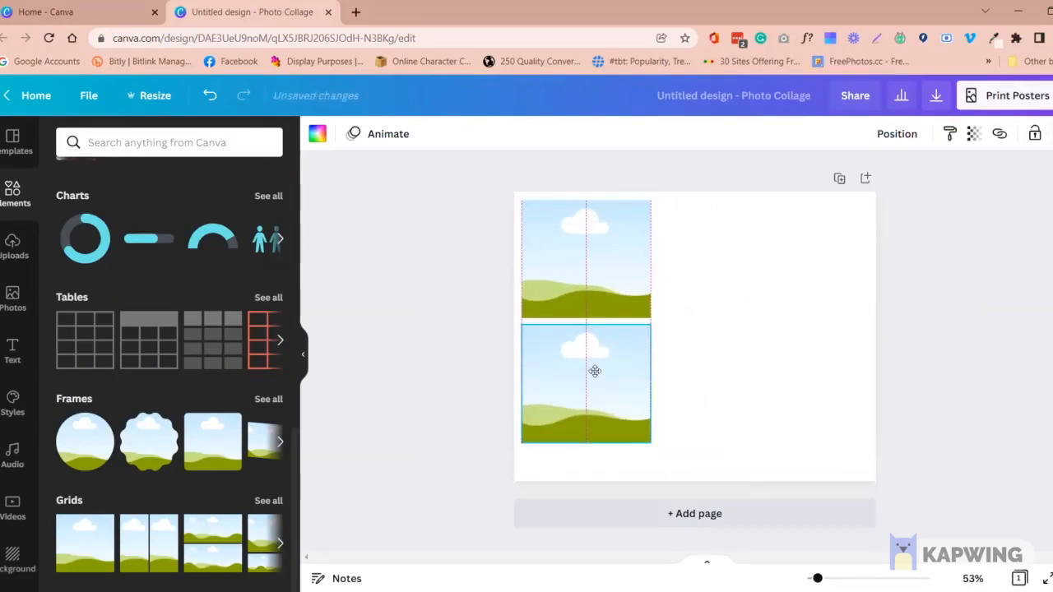
left_click_drag(592, 447, 593, 471)
Duplicate the lower grid, align the copy to its right and widen it to about 14.6 wide by 10.2 high
key("ctrl+d")
left_click_drag(597, 395, 641, 399)
left_click(530, 471)
left_click_drag(530, 471, 814, 406)
left_click_drag(628, 393, 559, 401)
left_click_drag(837, 419, 686, 357)
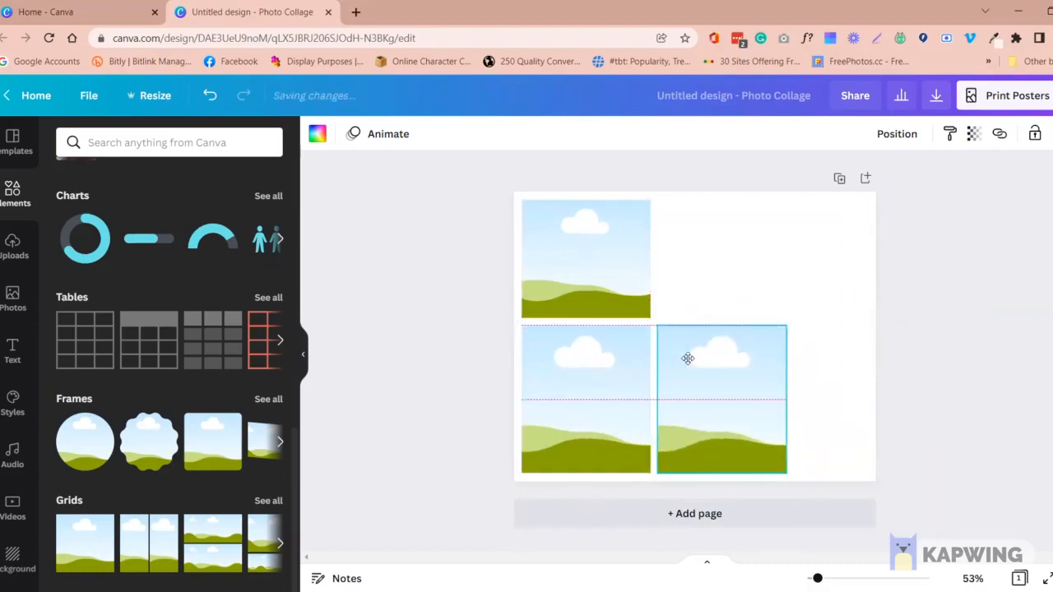
left_click_drag(784, 382, 870, 381)
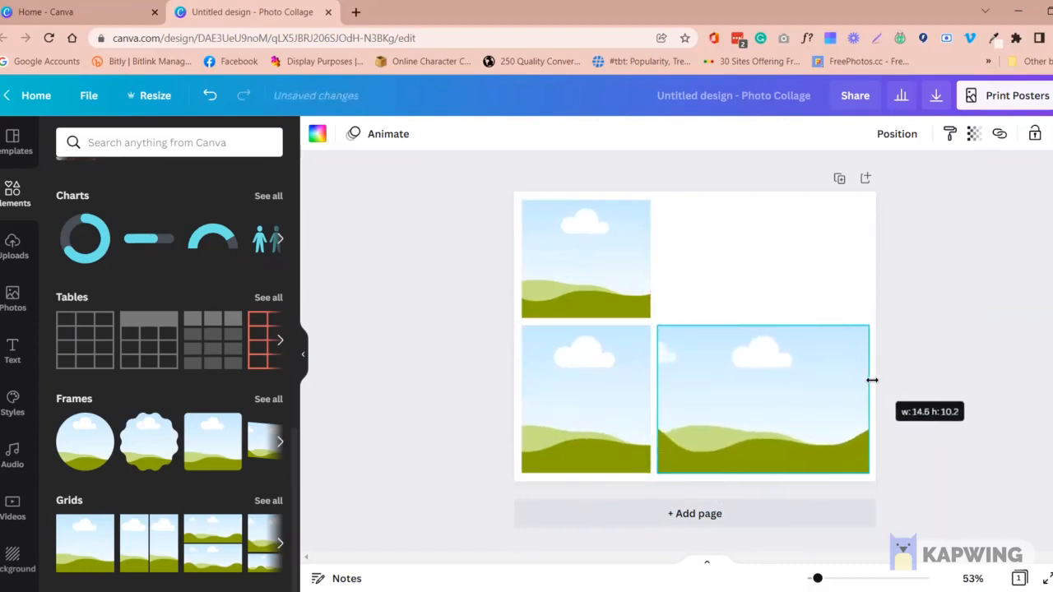
left_click(959, 411)
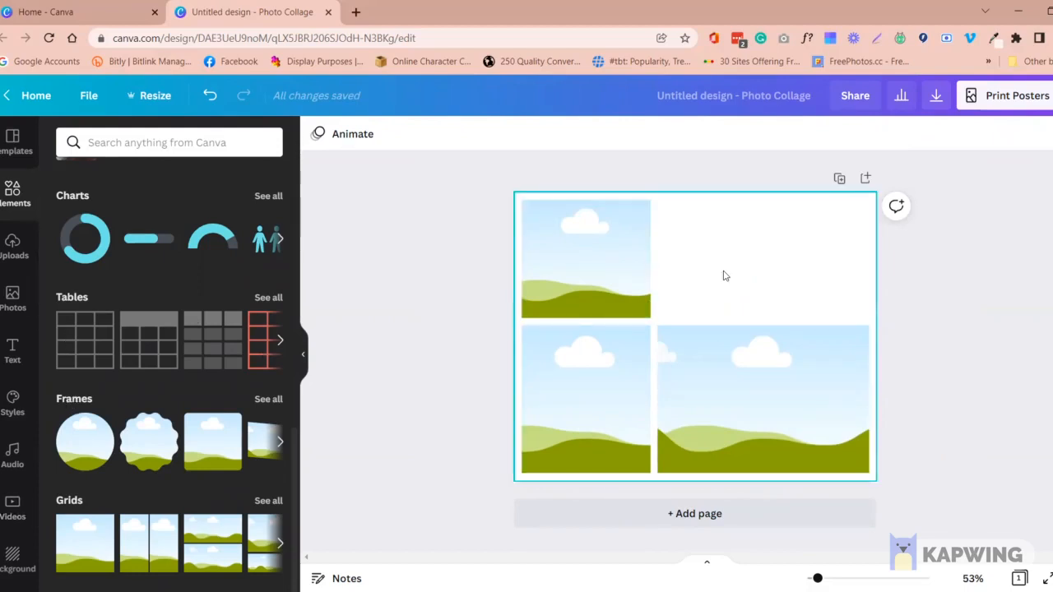
Add a rectangle and shape it into a narrow vertical strip beside the page's upper grid
key("r")
left_click_drag(851, 323, 582, 321)
left_click_drag(563, 426, 700, 306)
left_click_drag(680, 209, 681, 191)
Duplicate the strip to its right and stretch both strips to match the upper grid's height
left_click_drag(673, 226, 711, 258)
key("ctrl+d")
left_click(672, 300)
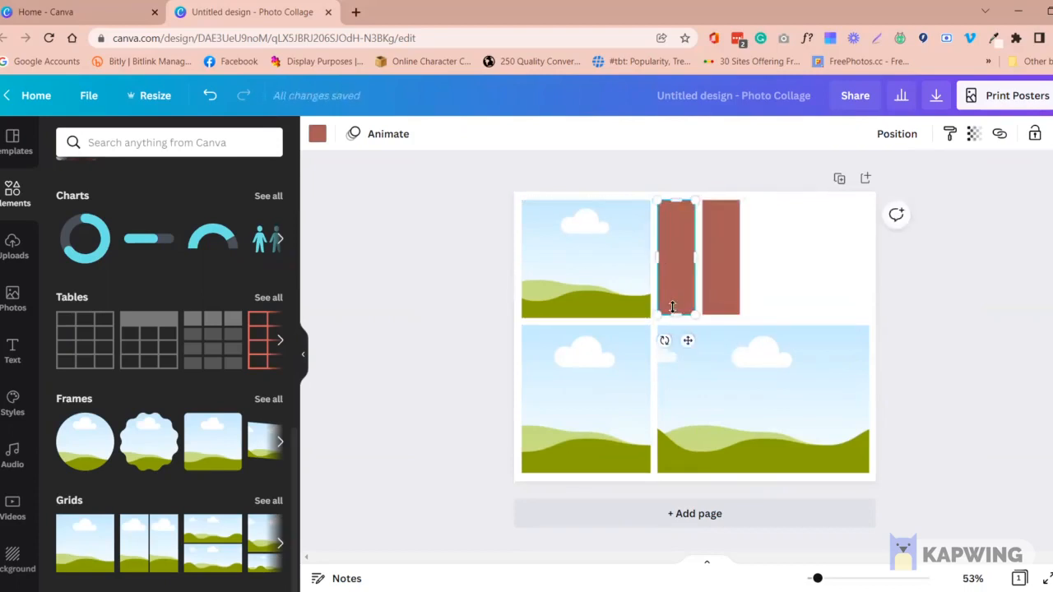
left_click_drag(672, 312, 724, 320)
left_click(721, 304)
Duplicate the strip three more times to form a row of five reaching the page's right margin
left_click(1052, 134)
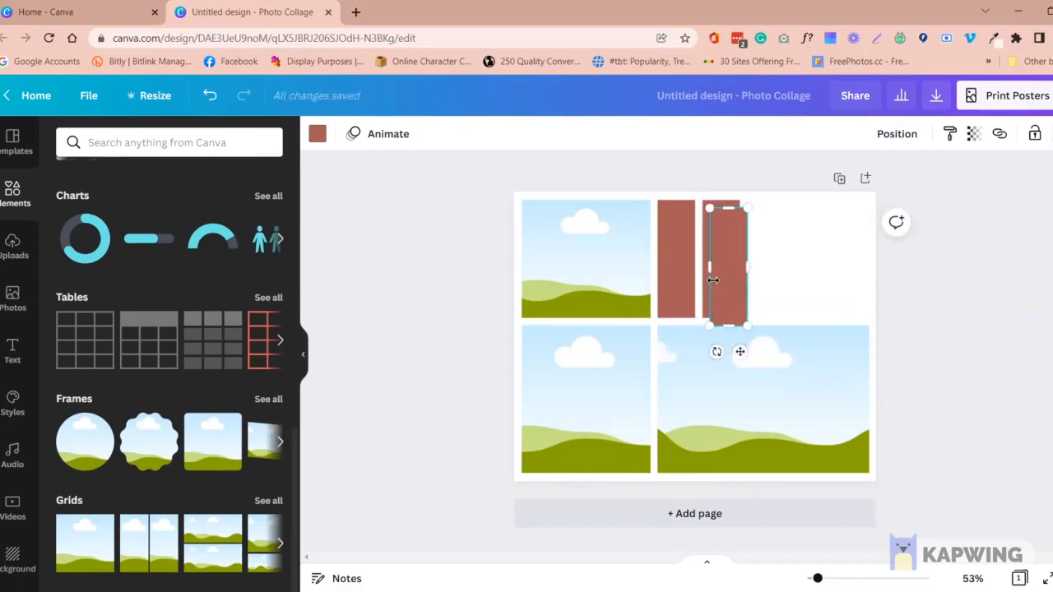
left_click_drag(728, 279, 761, 269)
left_click(819, 273)
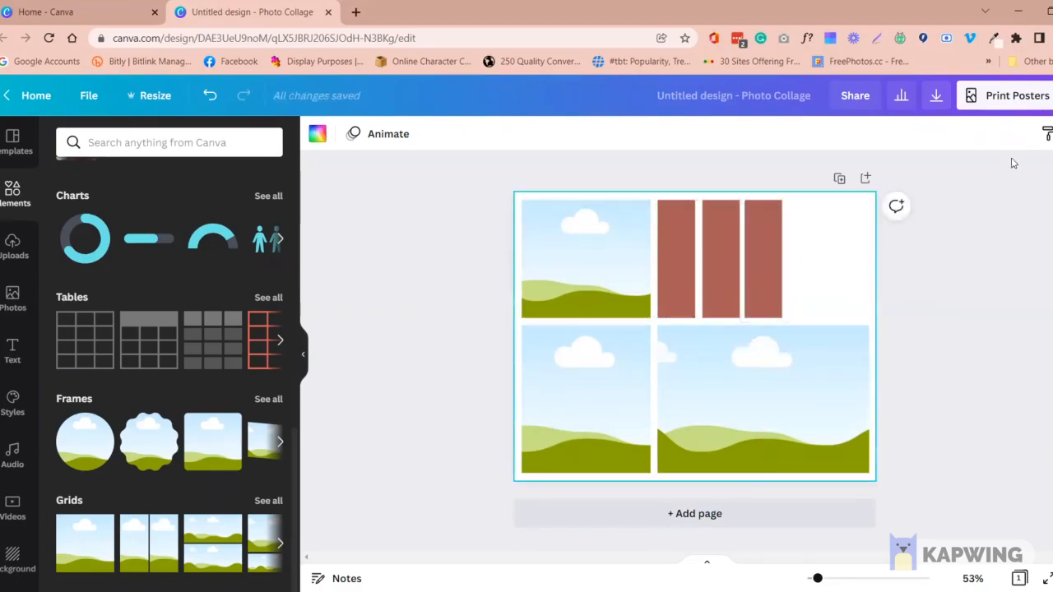
left_click(765, 276)
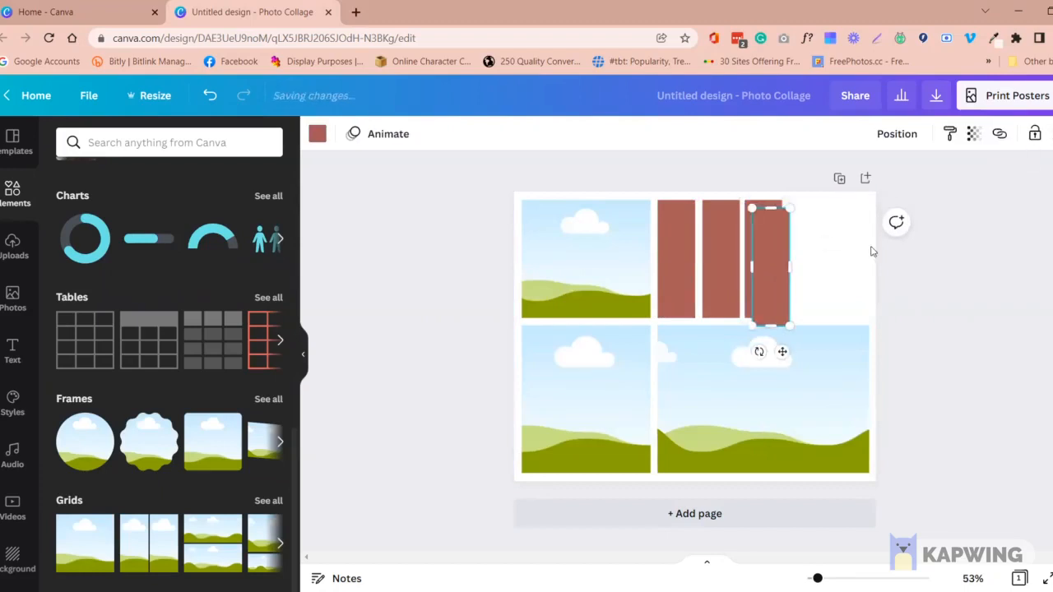
left_click_drag(808, 271, 808, 268)
left_click(1052, 135)
left_click(956, 279)
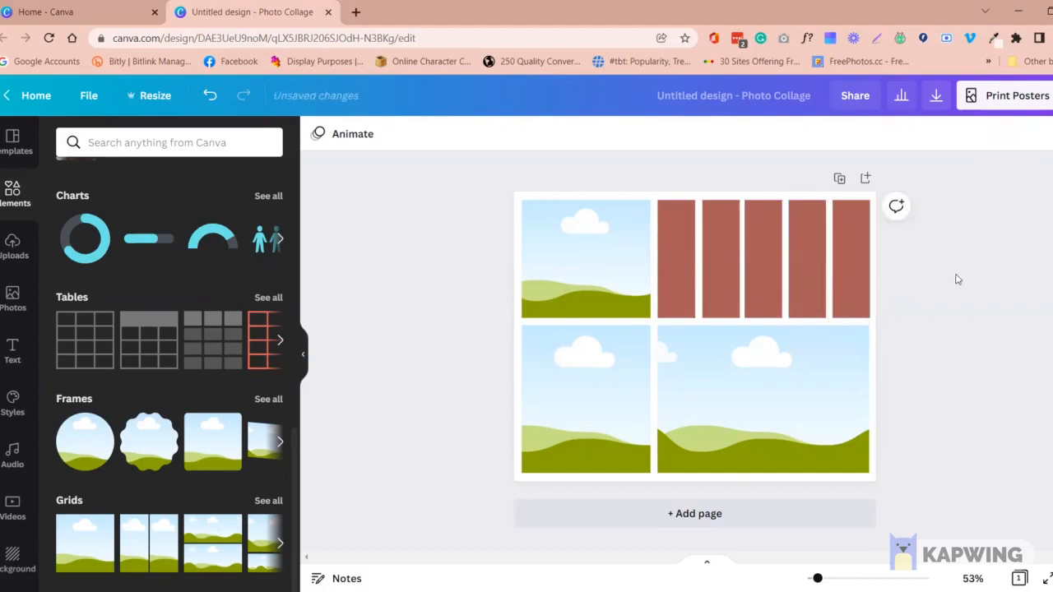
Space all five strips evenly with Tidy up
left_click_drag(956, 279, 662, 260)
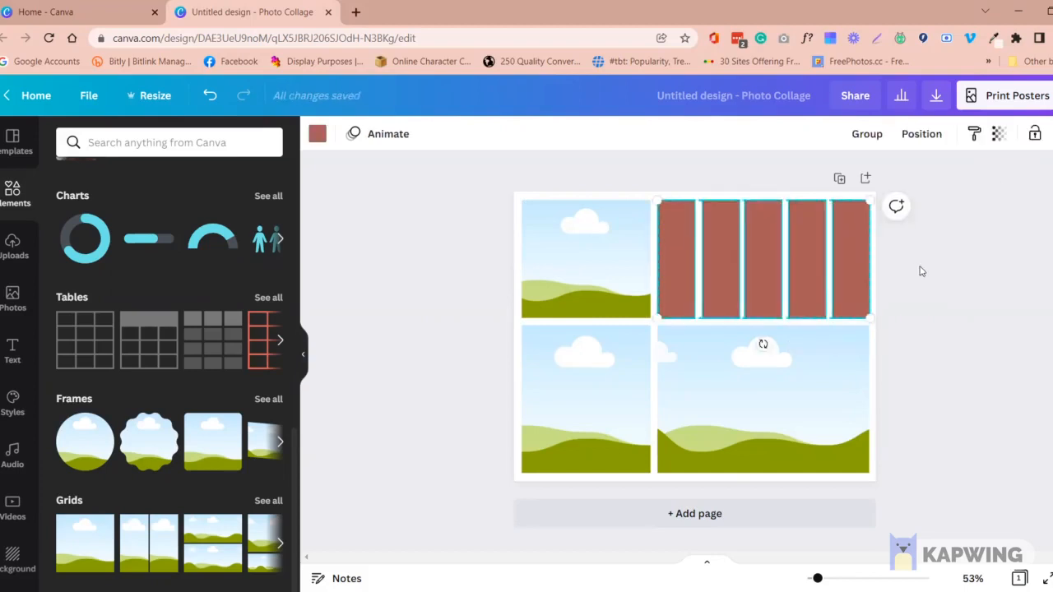
left_click(933, 140)
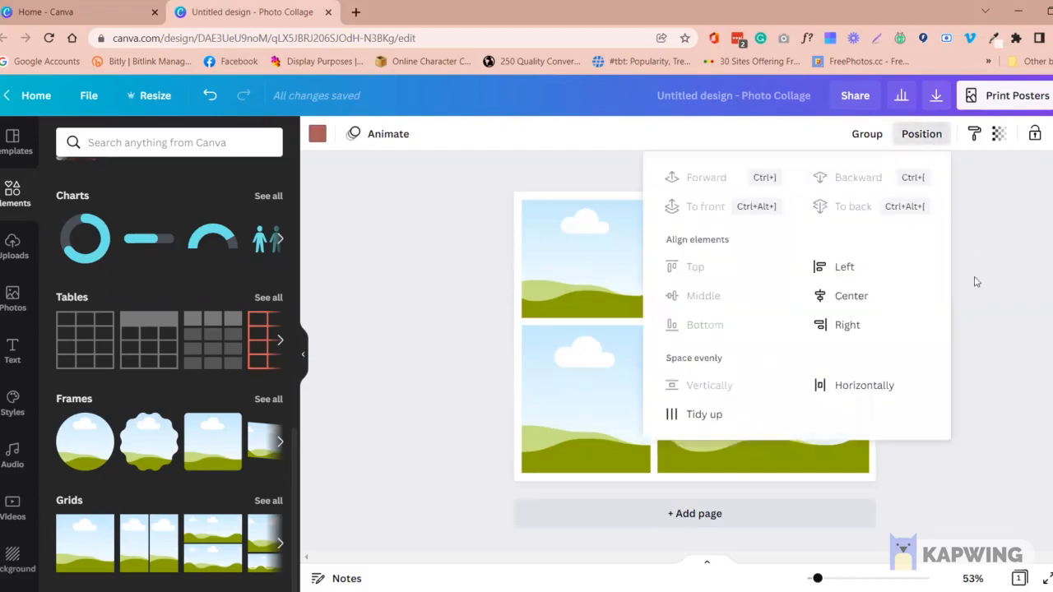
left_click(724, 418)
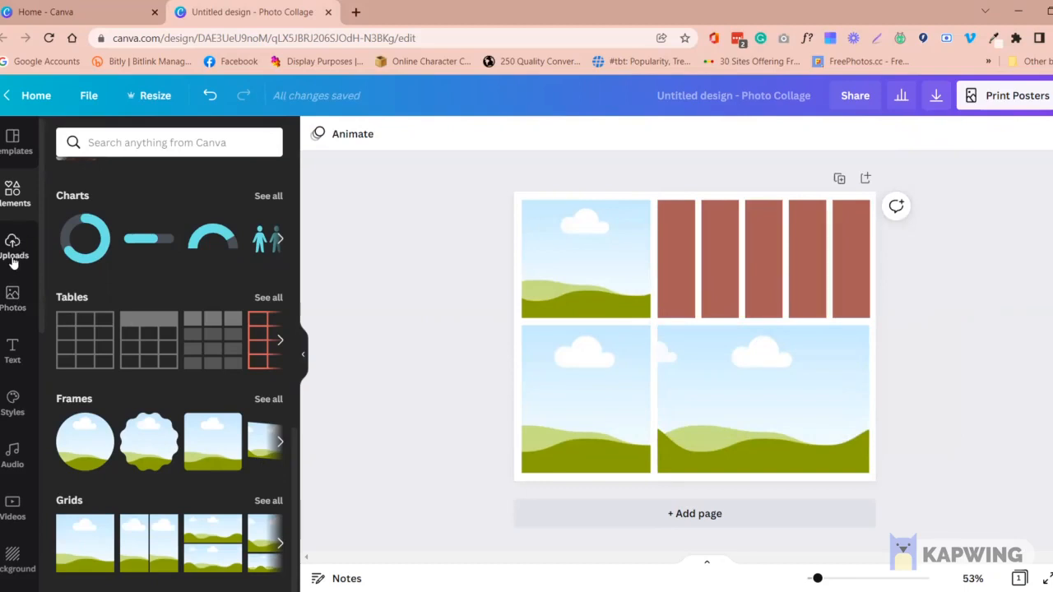
Search the photo library for "boho" and look over the first photos
left_click(14, 304)
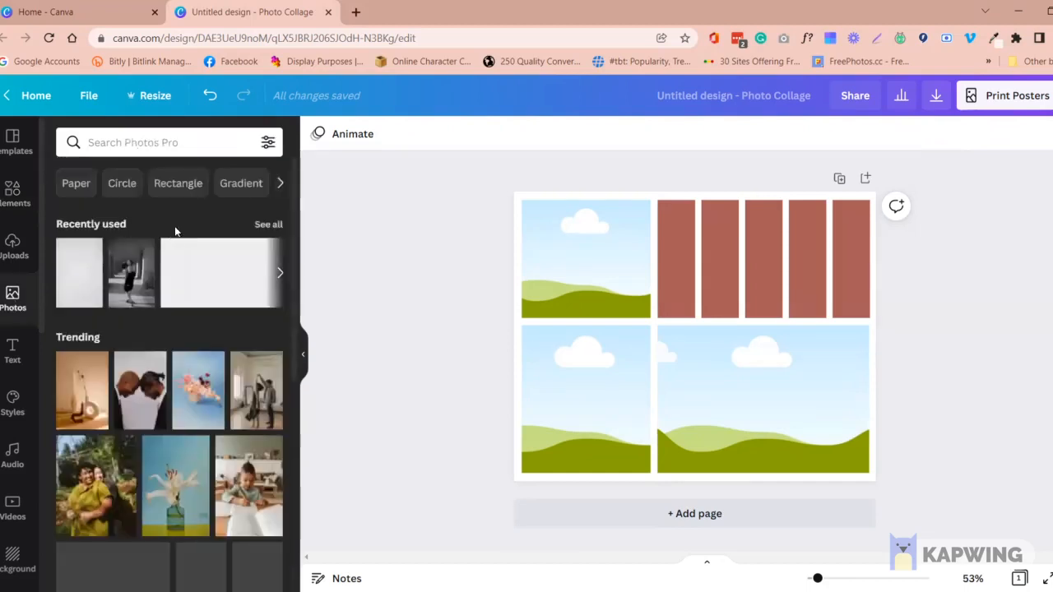
left_click(190, 142)
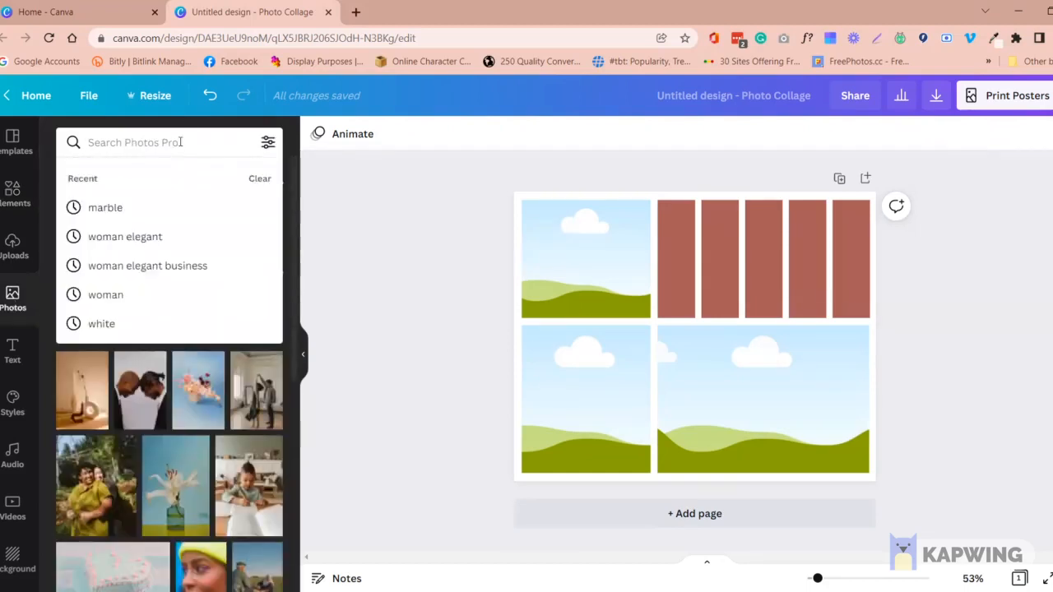
type("boho")
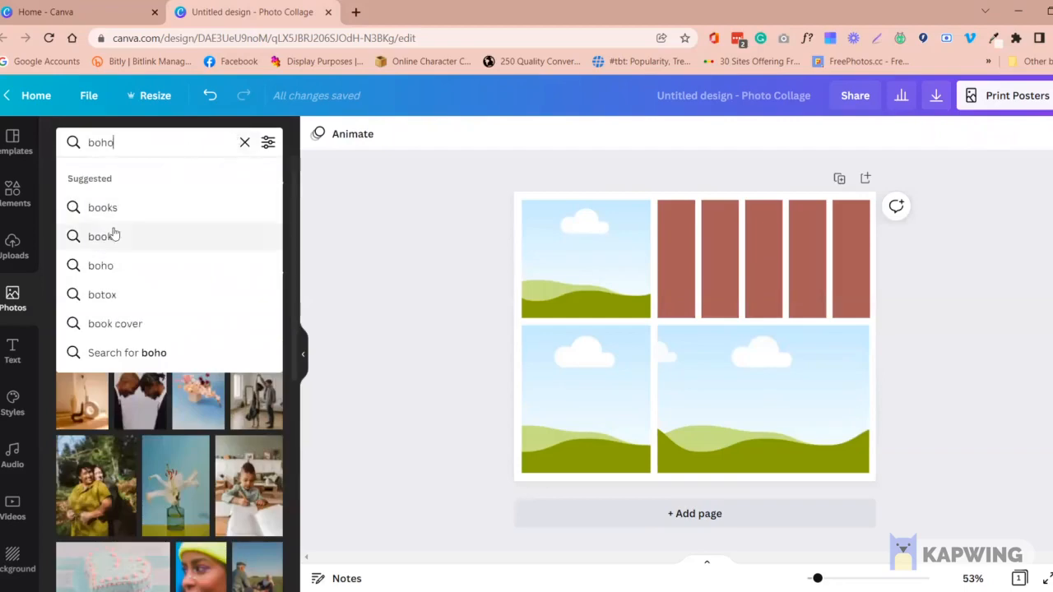
key("Return")
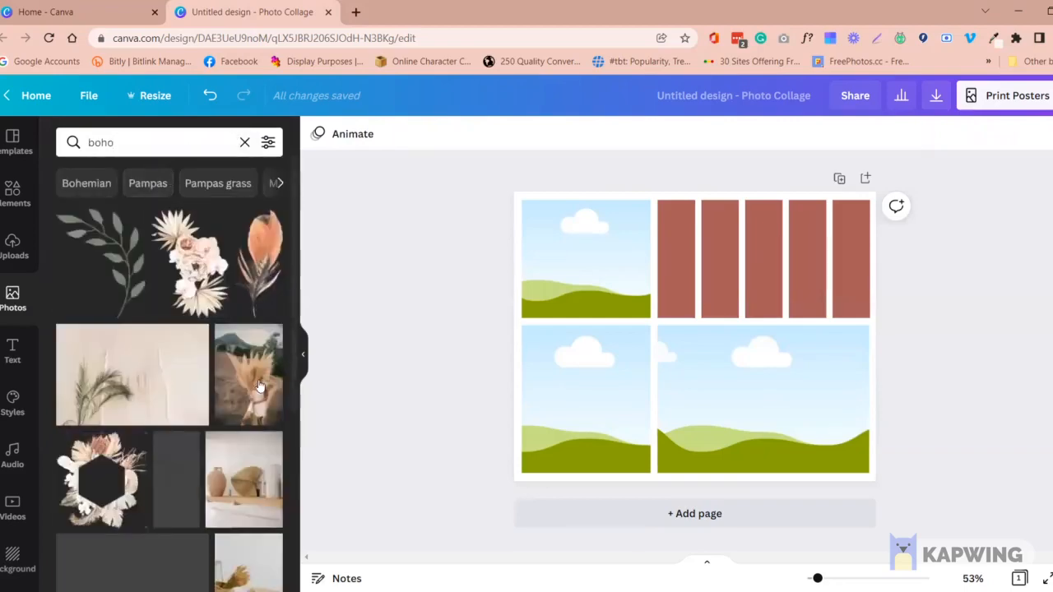
scroll(233, 432, "down", 3)
scroll(230, 433, "up", 4)
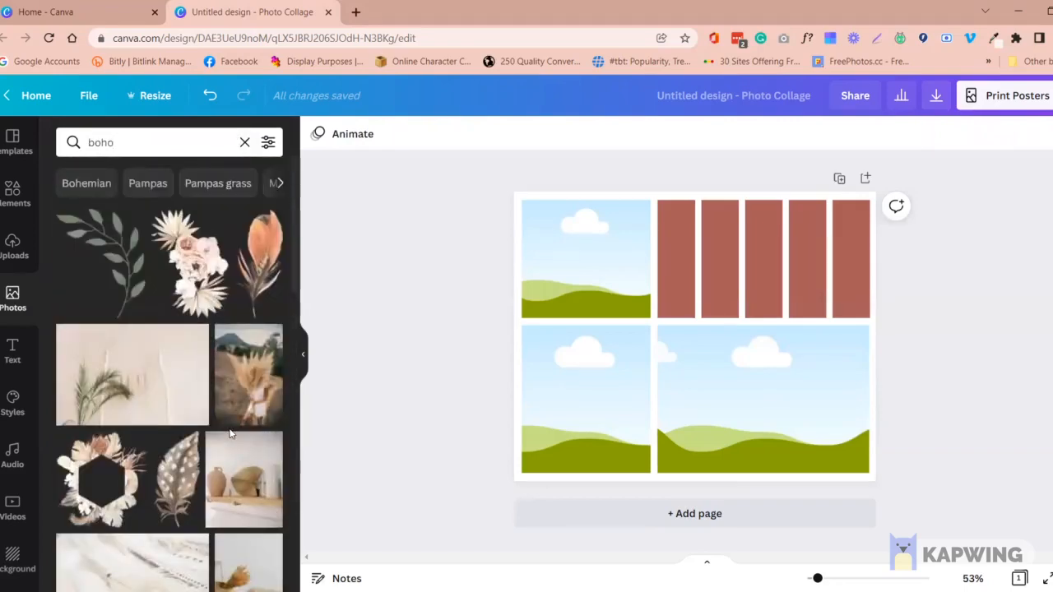
left_click(155, 142)
left_click_drag(155, 141, 74, 142)
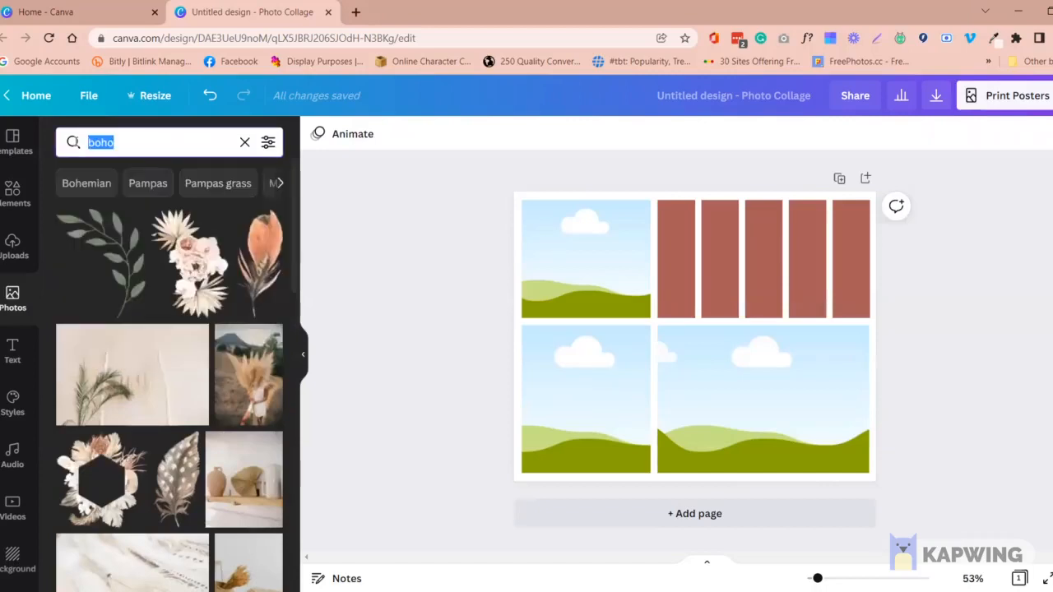
left_click(172, 141)
key("Return")
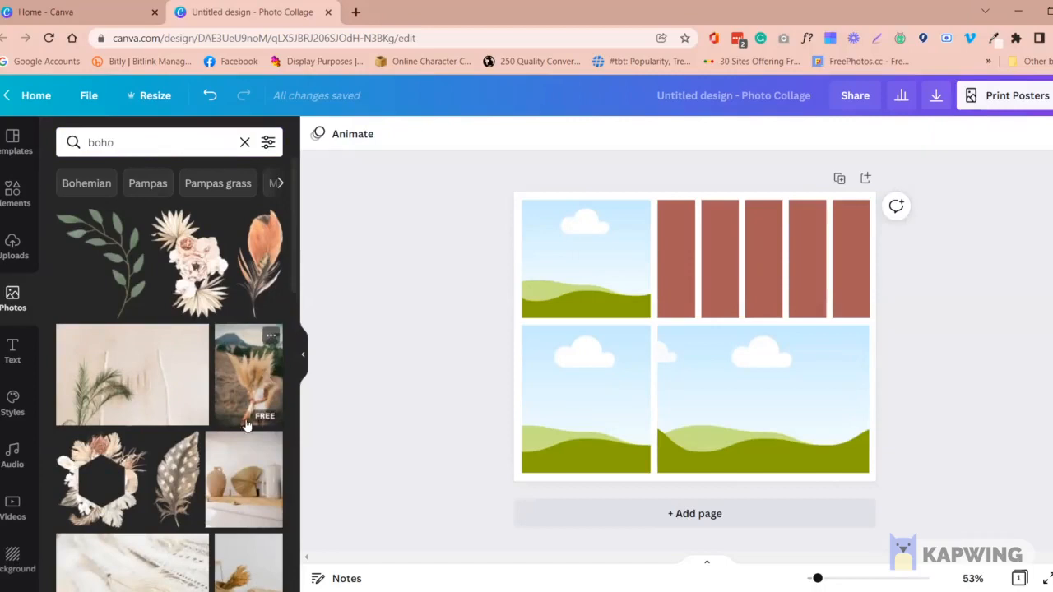
Fill the wide lower-right grid with the vase and dried palm leaf photo and the lower-left grid with the woman in a field
scroll(232, 444, "down", 1)
left_click_drag(236, 414, 785, 423)
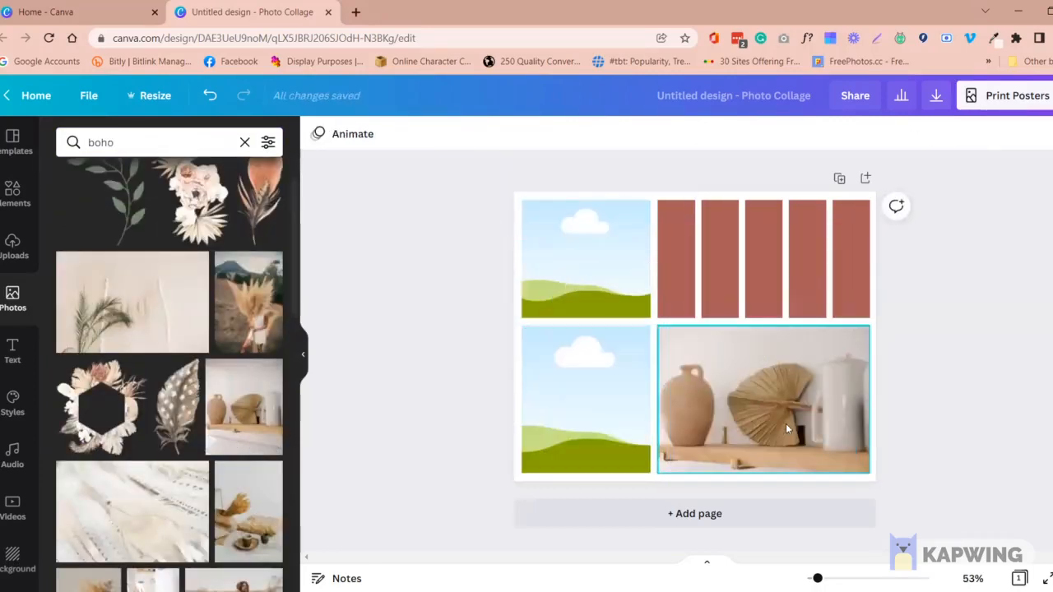
scroll(258, 484, "down", 1)
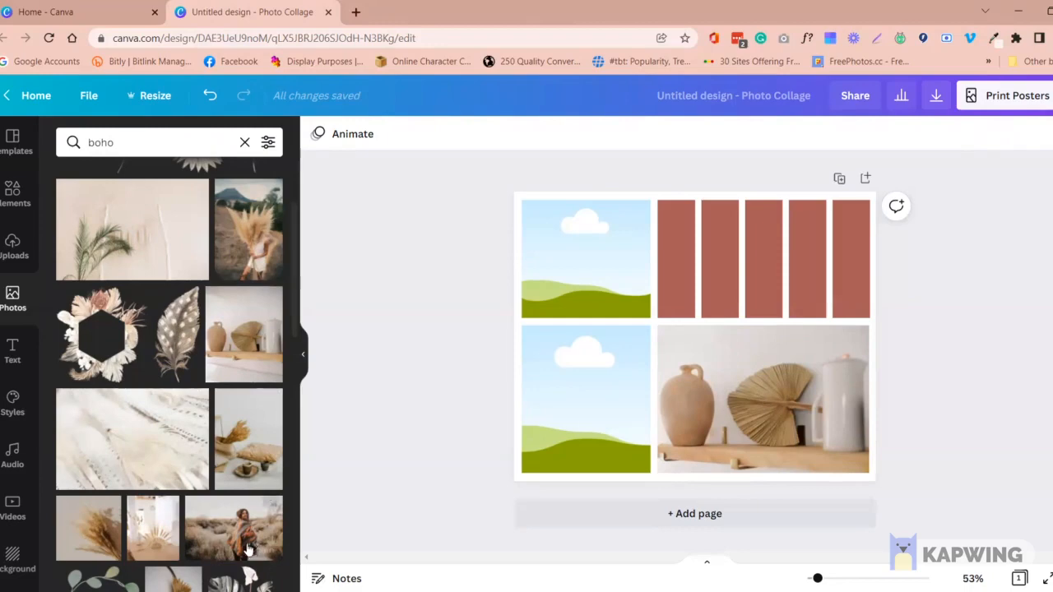
left_click_drag(243, 546, 603, 424)
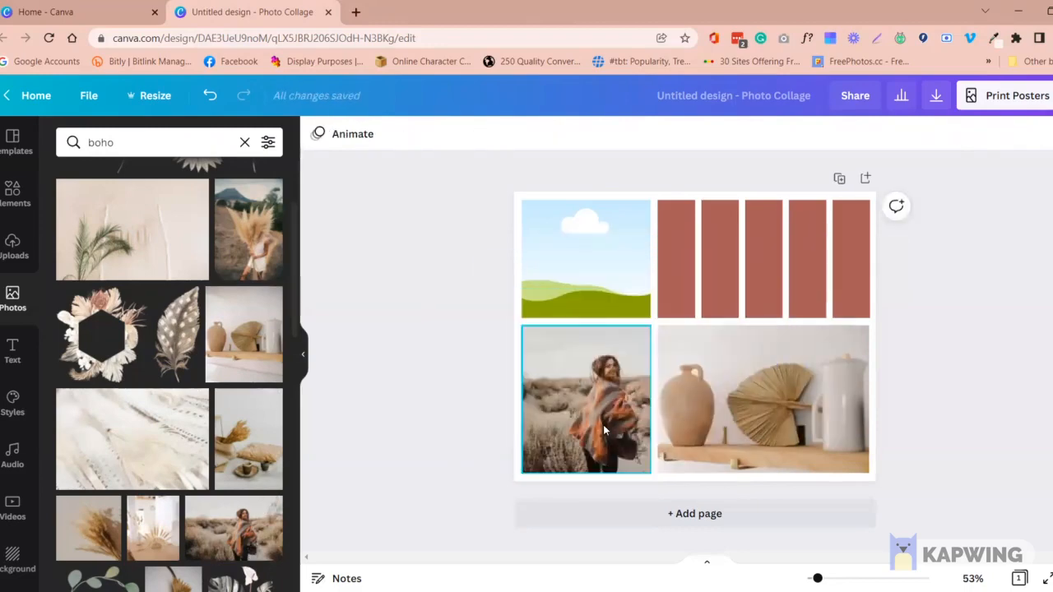
left_click(428, 422)
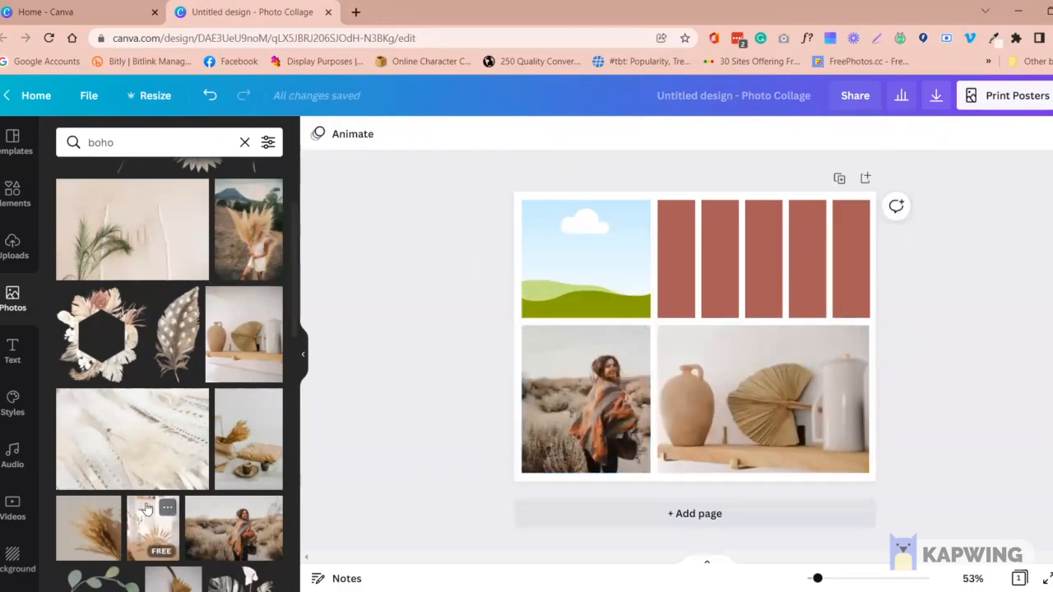
Fill the empty upper-left grid with the boho bedroom photo showing a grey blanket and wooden headboard
scroll(197, 455, "down", 10)
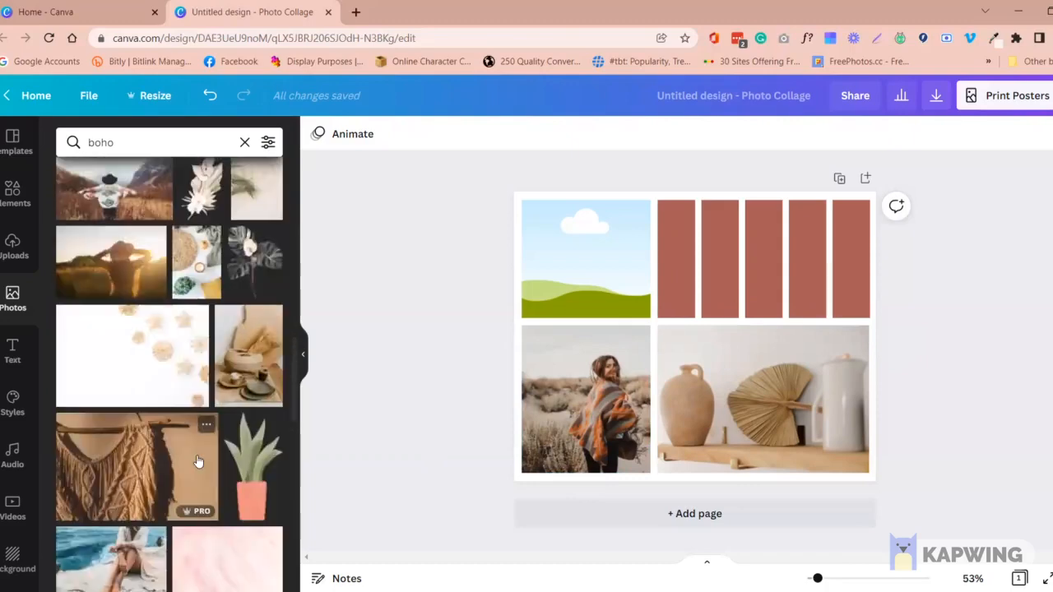
scroll(197, 460, "down", 5)
scroll(196, 466, "down", 3)
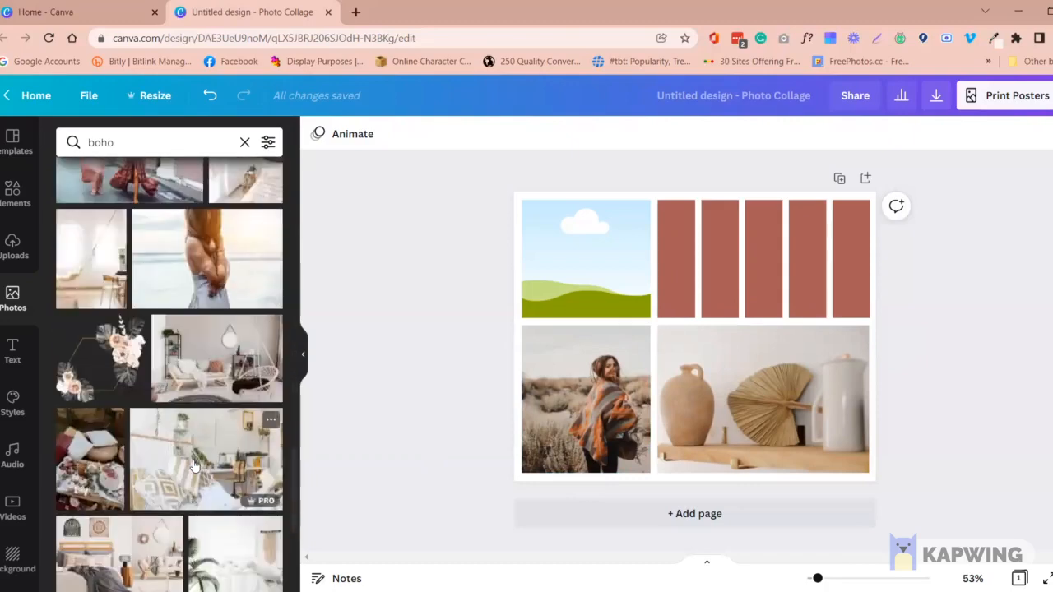
scroll(194, 466, "down", 3)
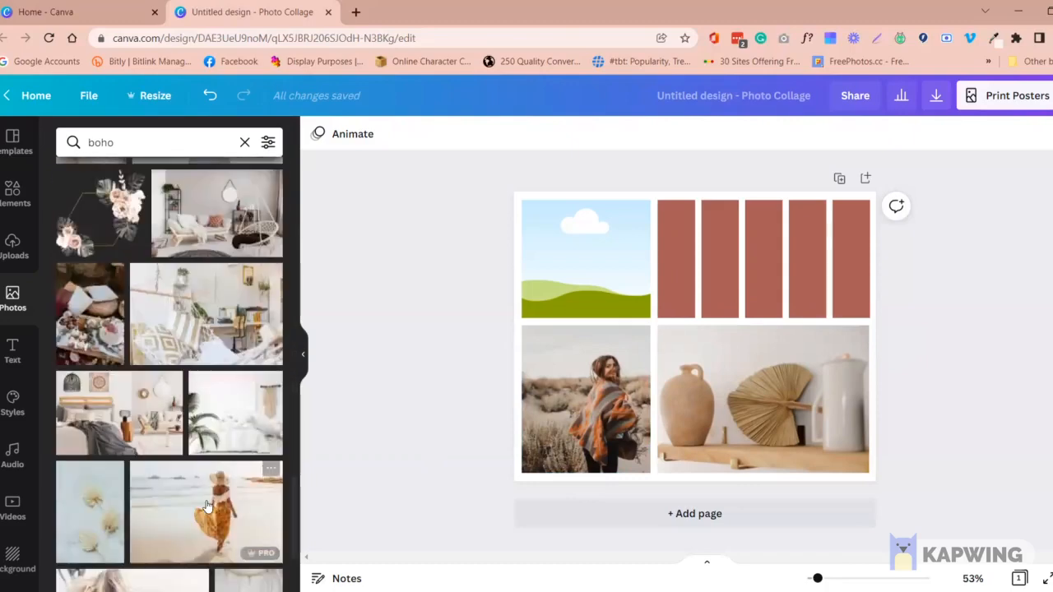
left_click(153, 444)
left_click_drag(645, 370, 576, 263)
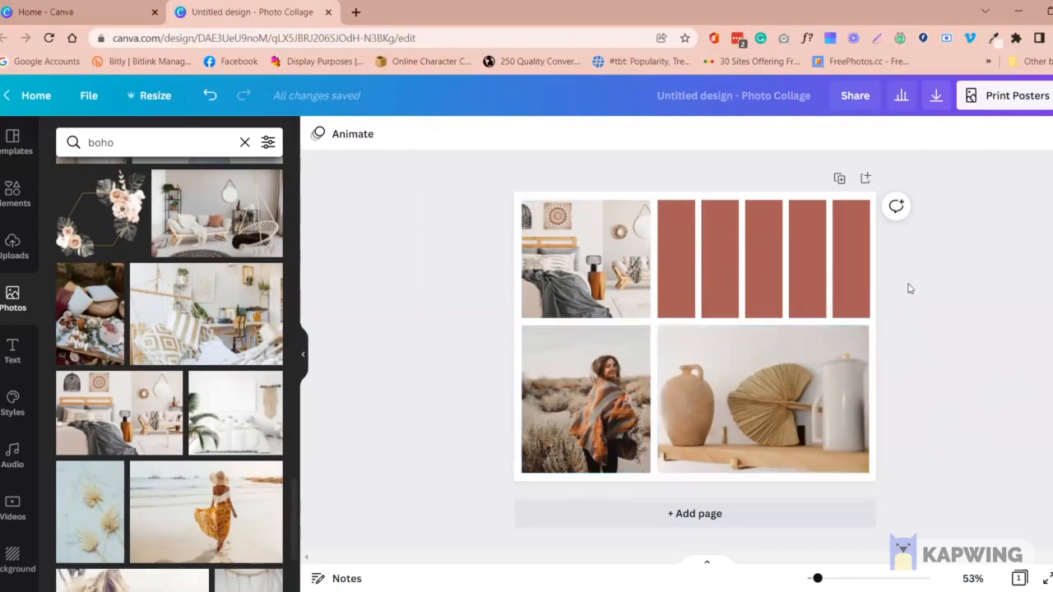
Recolour the first strip orange (#BE5D32), sampled with the eyedropper from the side table in the bedroom photo
left_click_drag(908, 285, 674, 247)
left_click(934, 297)
left_click(672, 259)
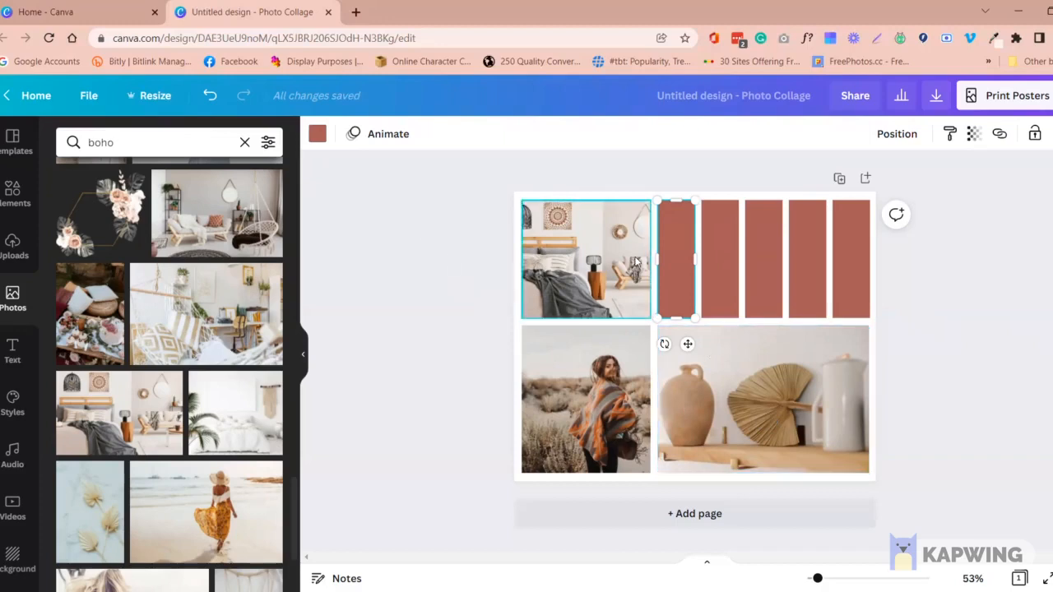
left_click(318, 134)
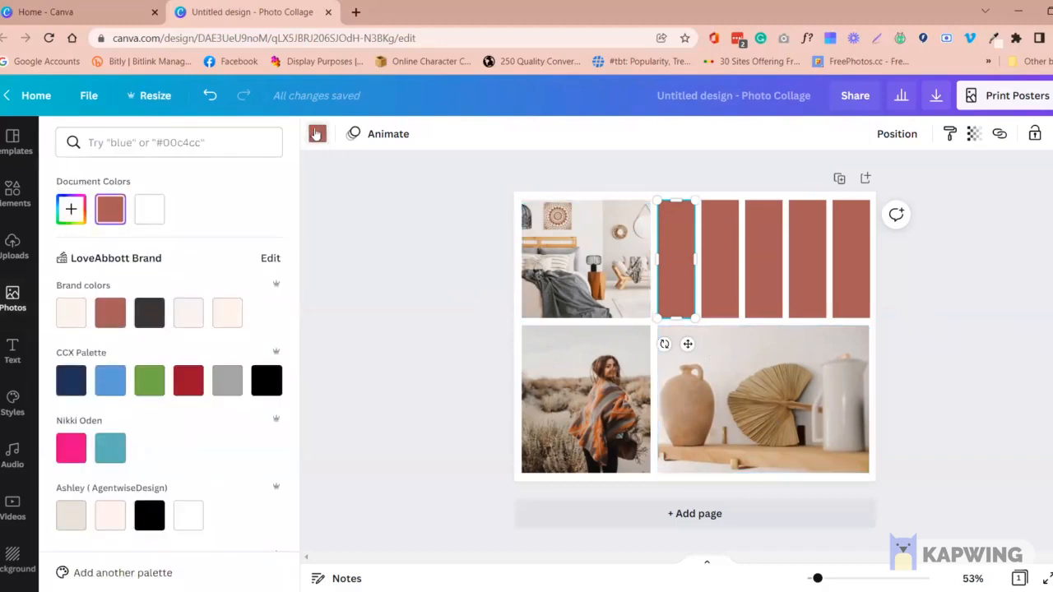
left_click(70, 210)
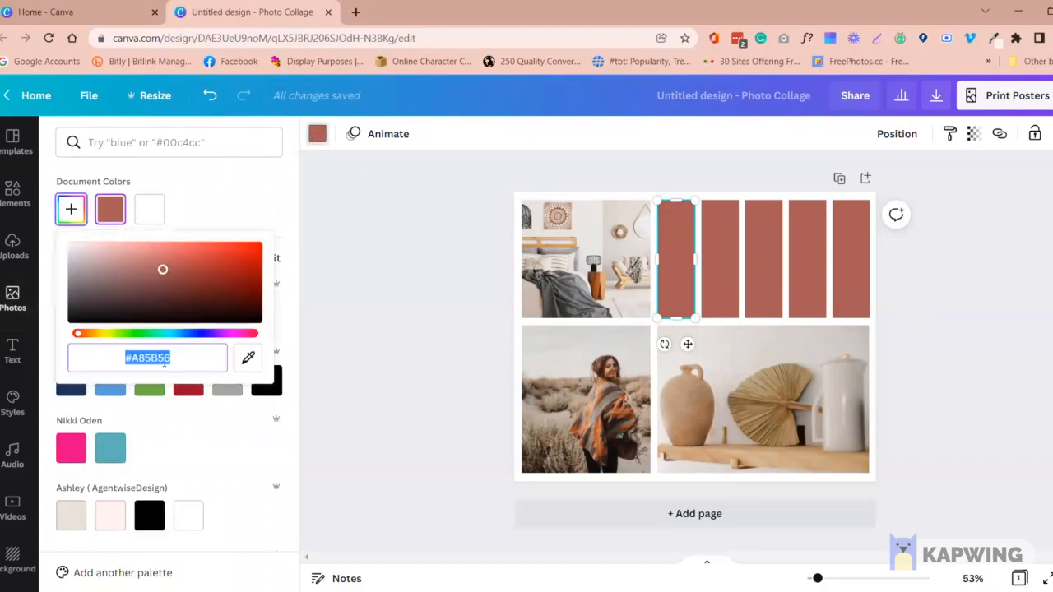
left_click(249, 359)
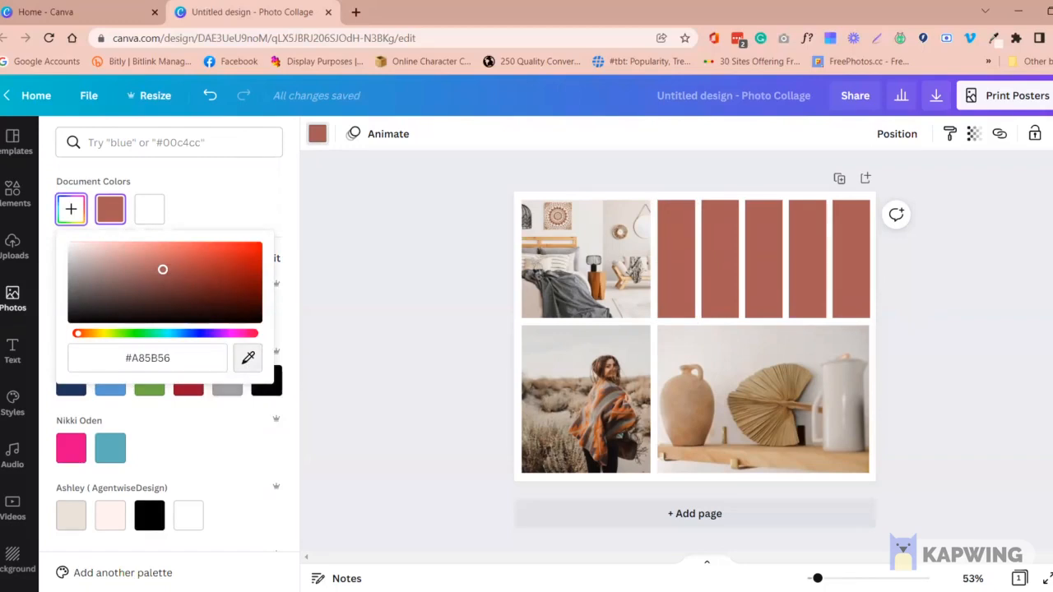
left_click(596, 282)
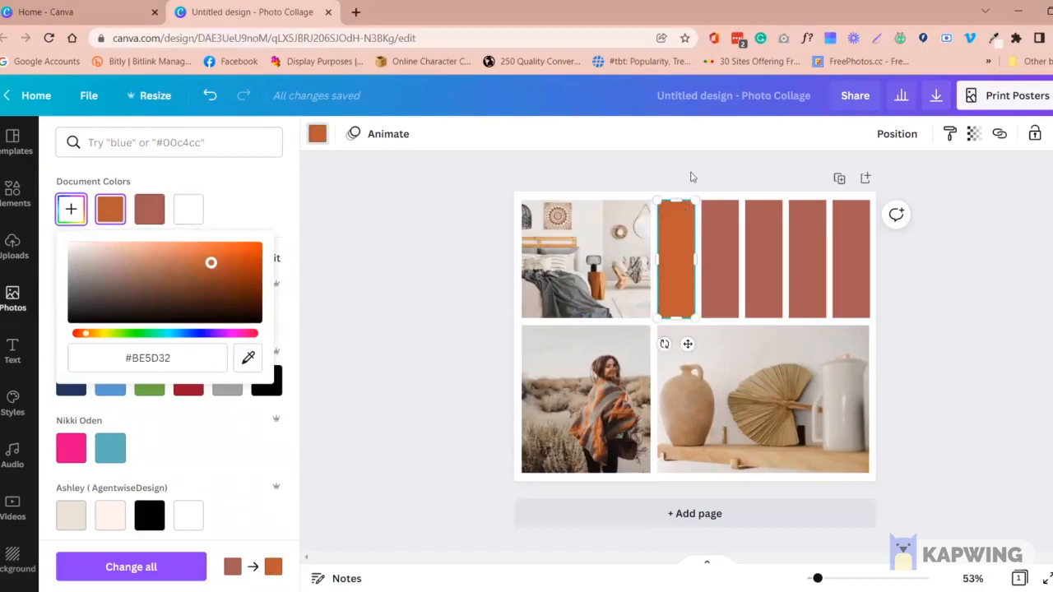
left_click(687, 269)
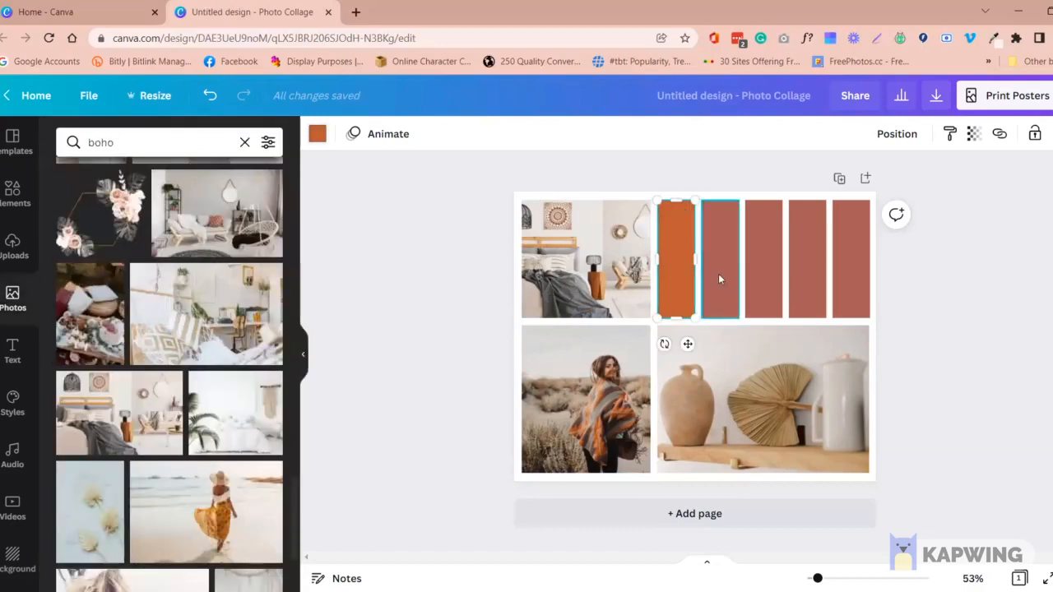
Recolour the second strip light beige, sampled with the eyedropper from the wooden shelf in the vase photo
left_click(718, 273)
left_click(318, 133)
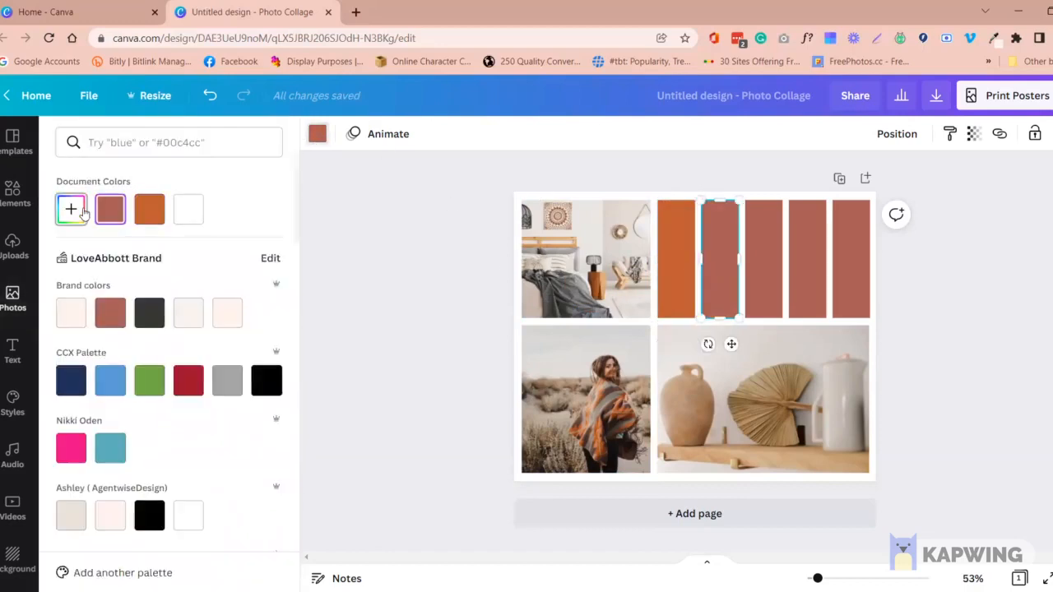
left_click(72, 209)
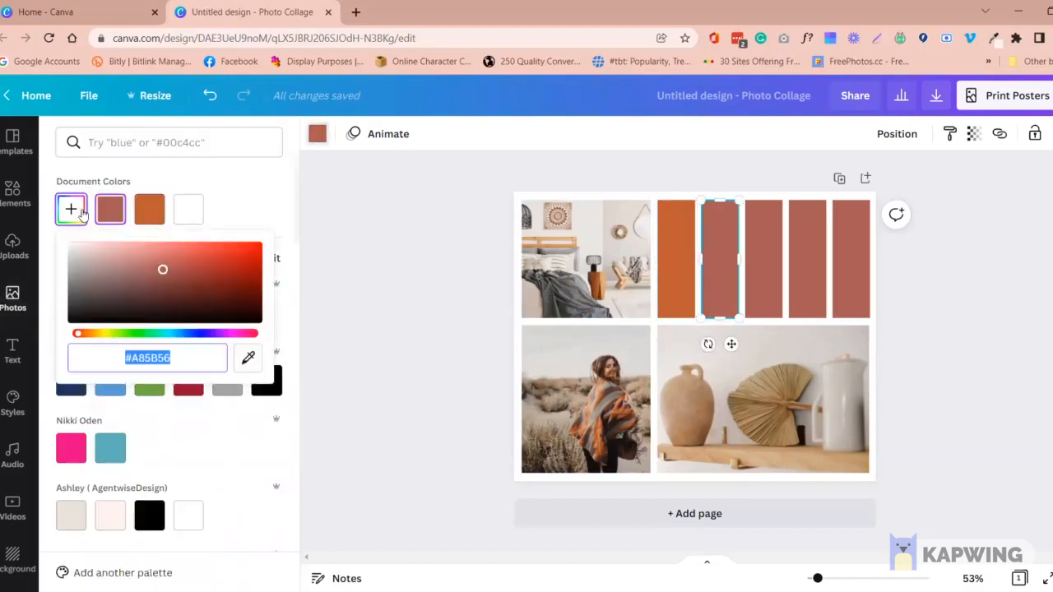
left_click(249, 359)
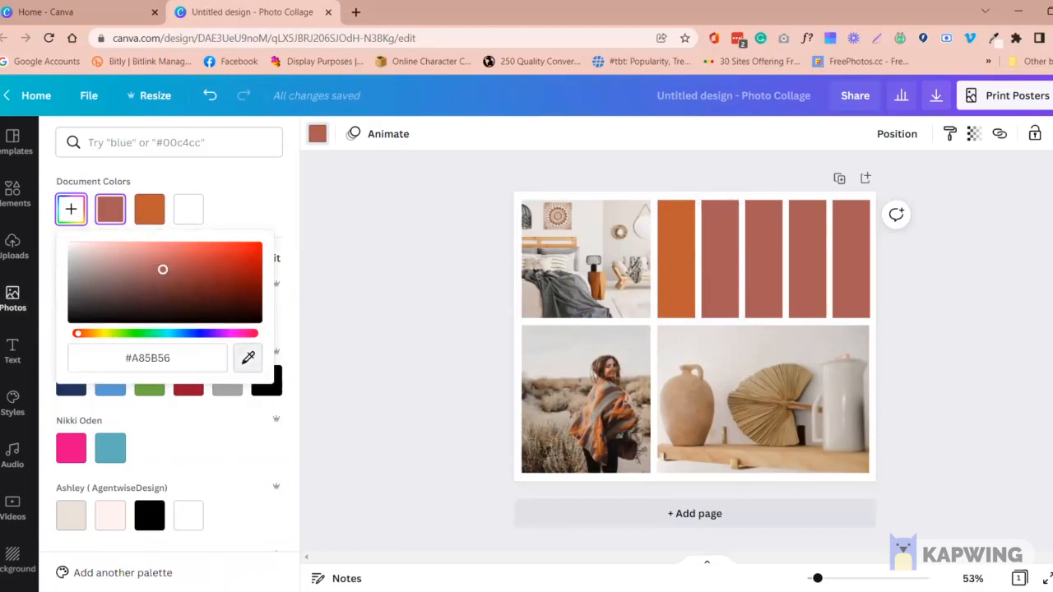
left_click(723, 455)
Recolour the third strip off-white, sampled with the eyedropper from the wall in the bedroom photo
left_click(754, 259)
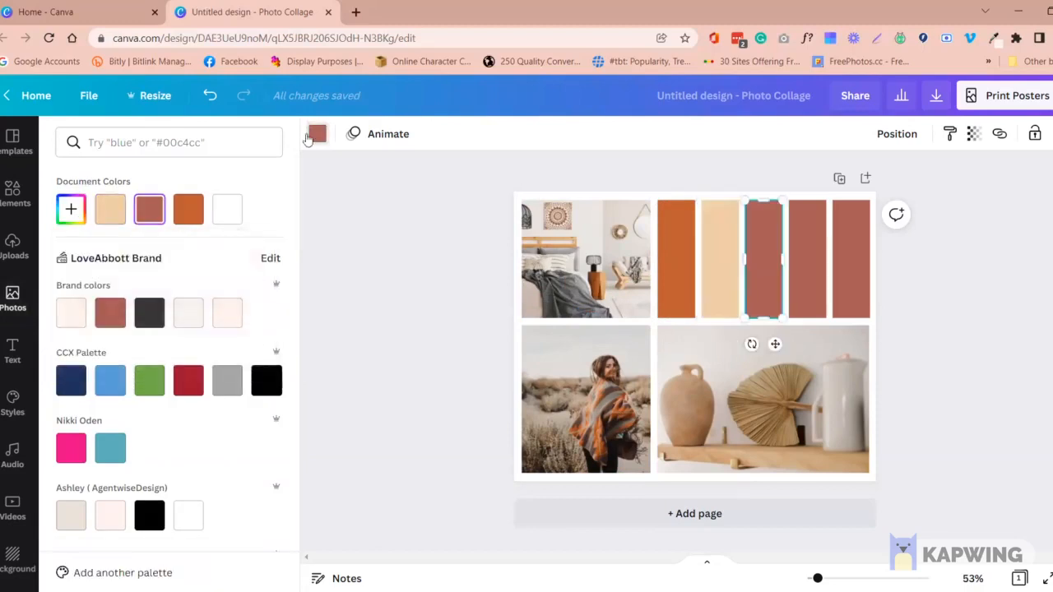
left_click(71, 209)
left_click(249, 359)
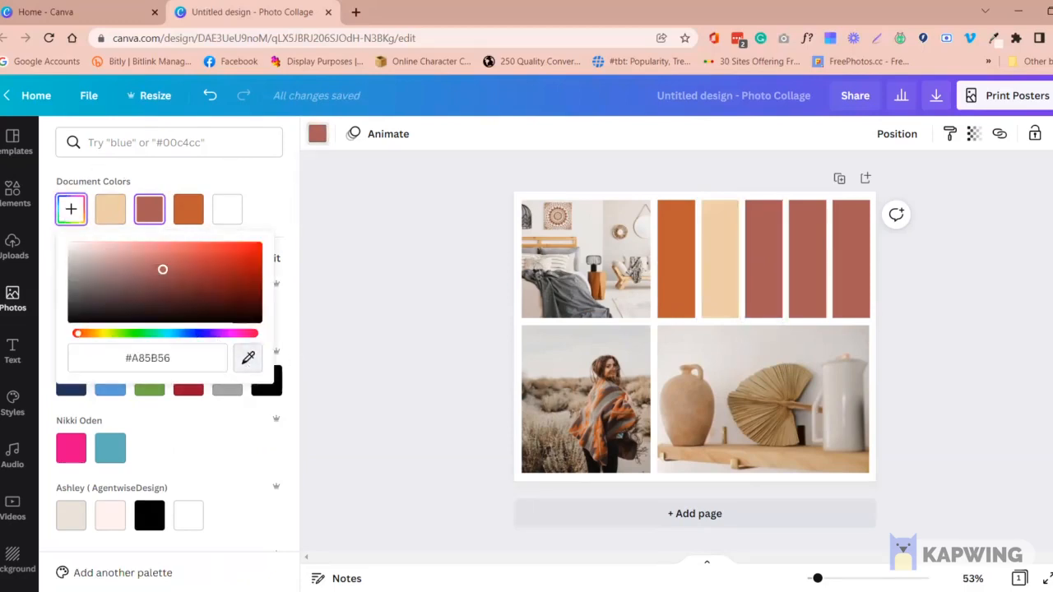
left_click(601, 234)
Recolour the fourth strip grey, sampled with the eyedropper from the blanket in the bedroom photo
left_click(810, 270)
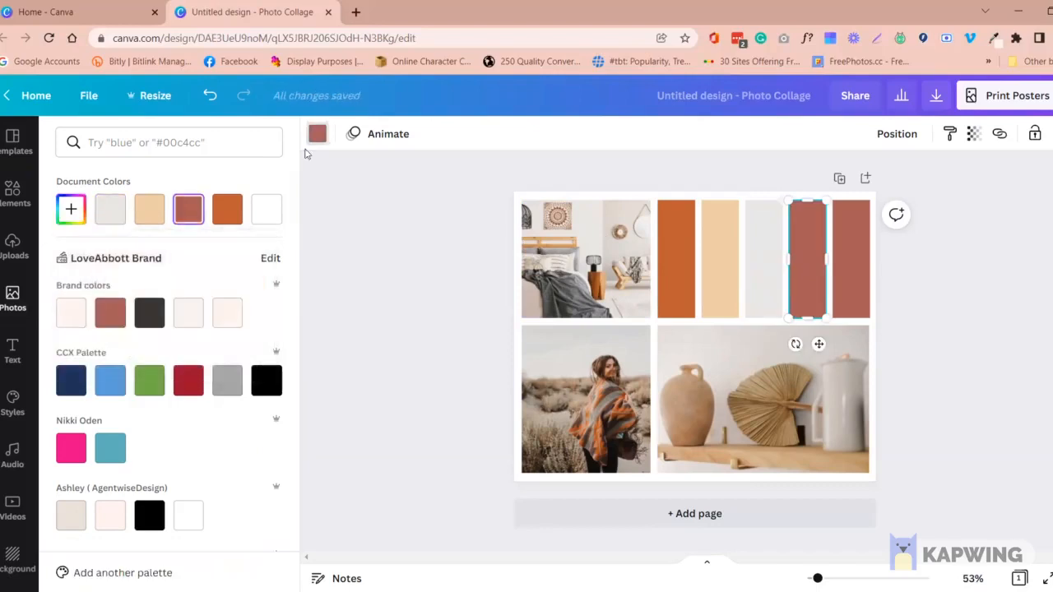
left_click(71, 209)
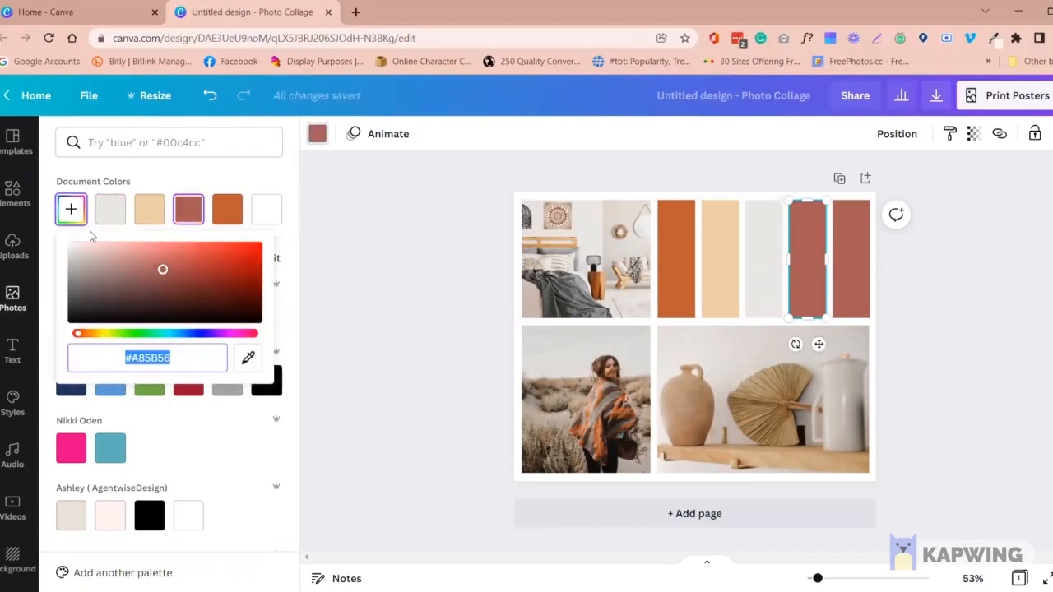
left_click(248, 357)
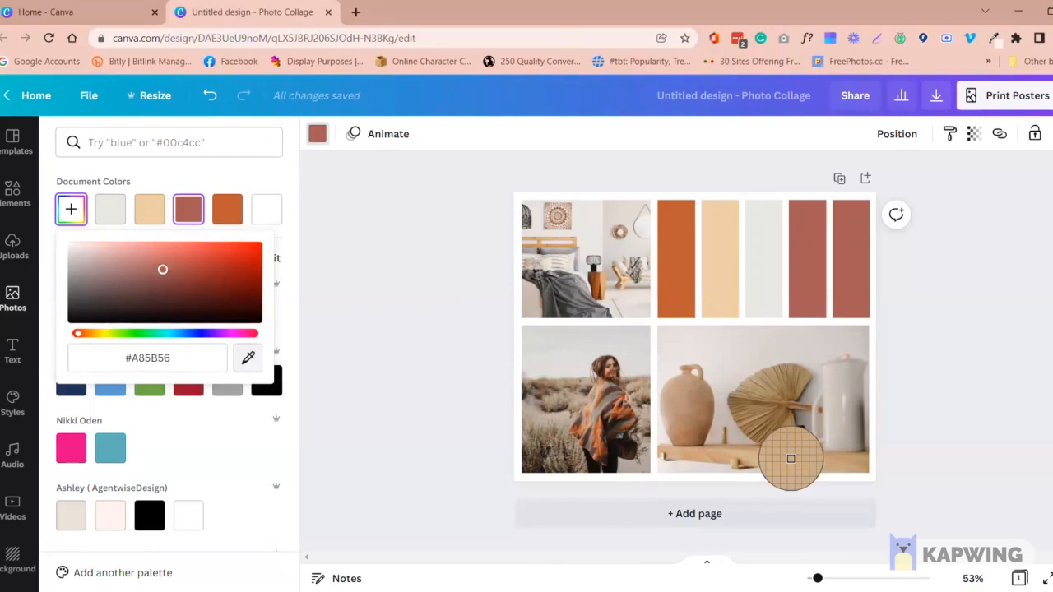
left_click(573, 283)
Recolour the fifth strip taupe with a colour sampled by eyedropper, and deselect it
left_click(828, 292)
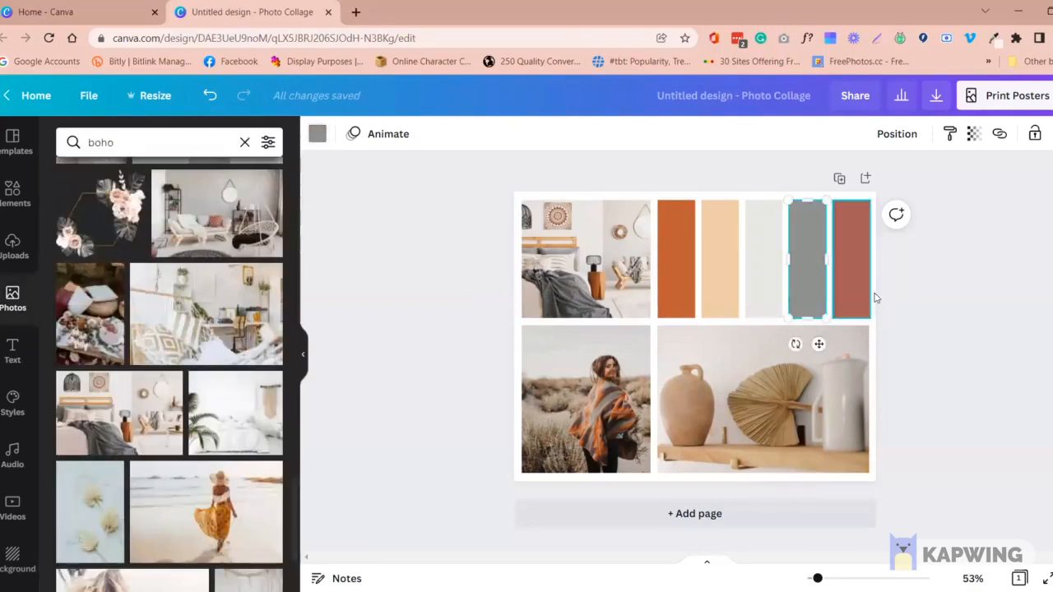
left_click(860, 291)
left_click(858, 292)
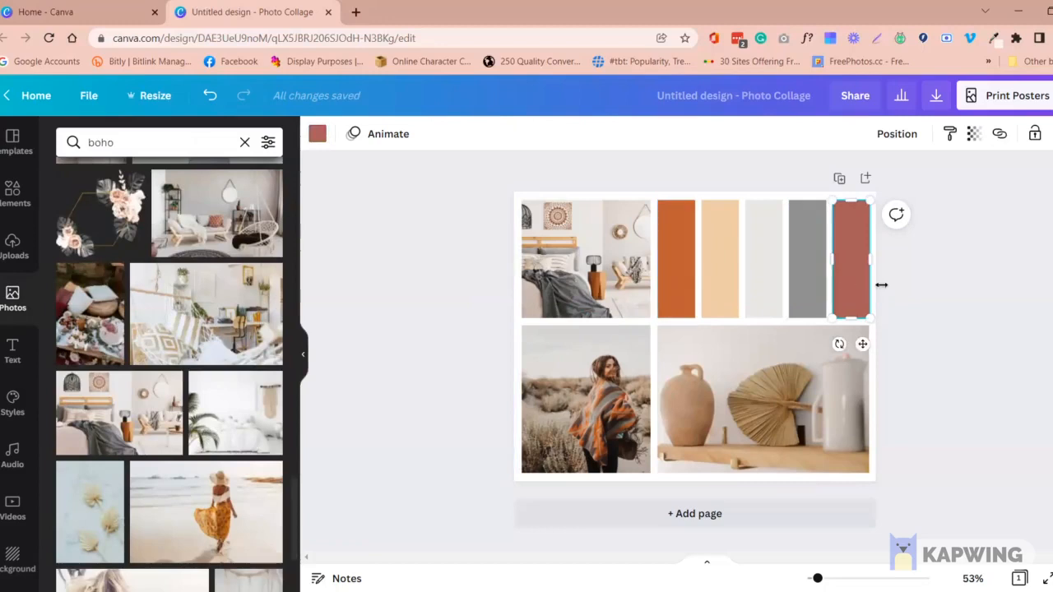
left_click(317, 135)
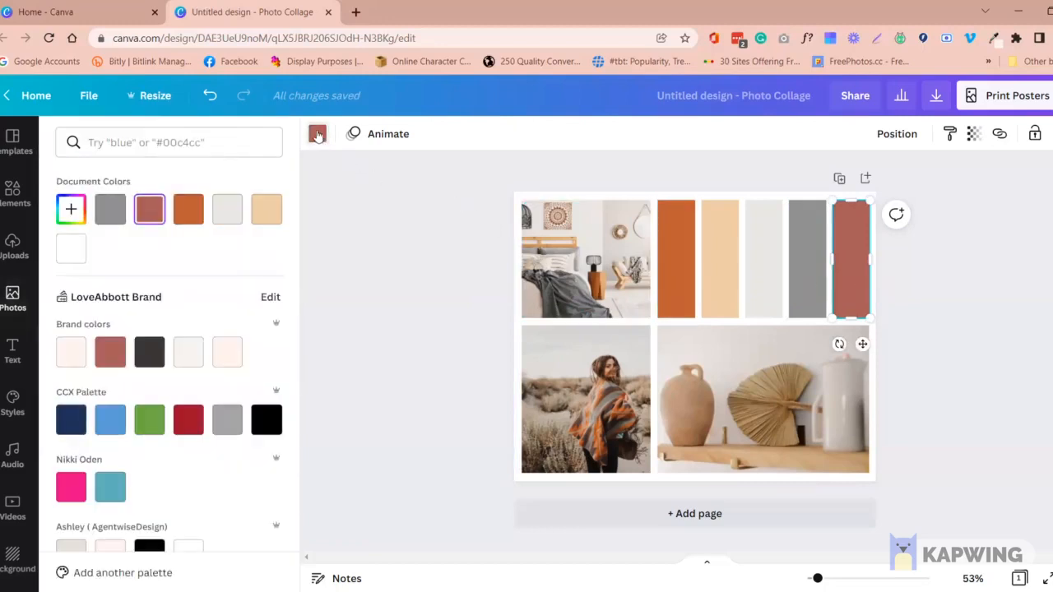
left_click(70, 209)
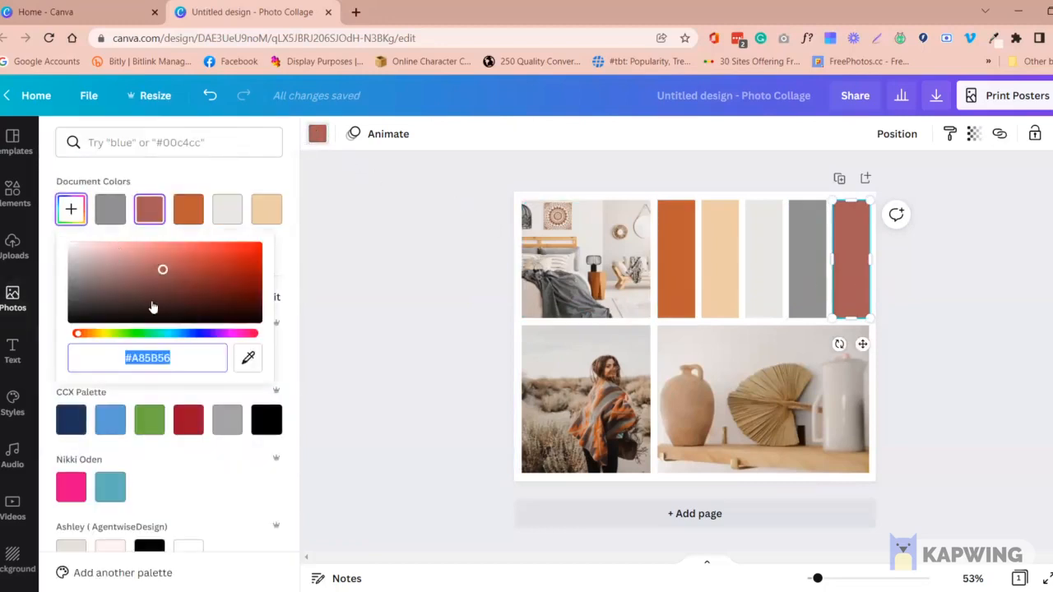
left_click(249, 357)
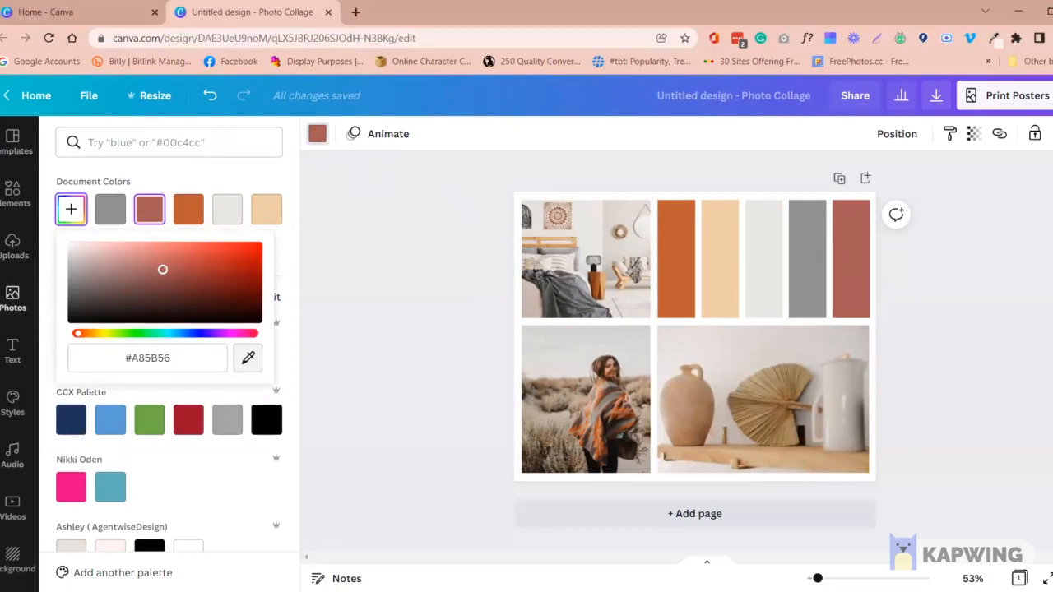
left_click(582, 220)
left_click(921, 305)
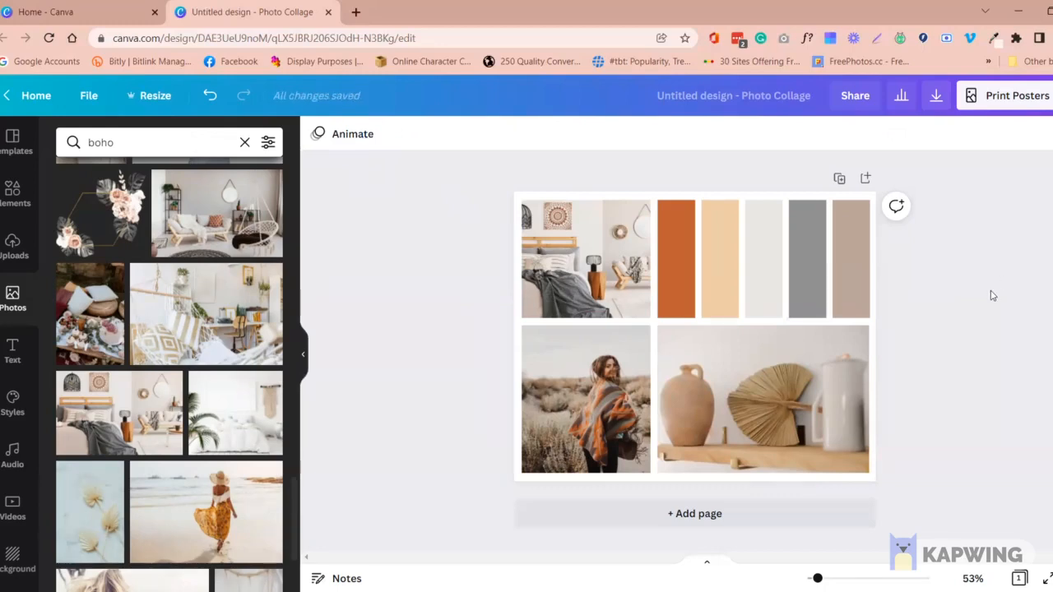
Look up the hex code of the orange first strip's fill colour, and deselect the strip
left_click(673, 278)
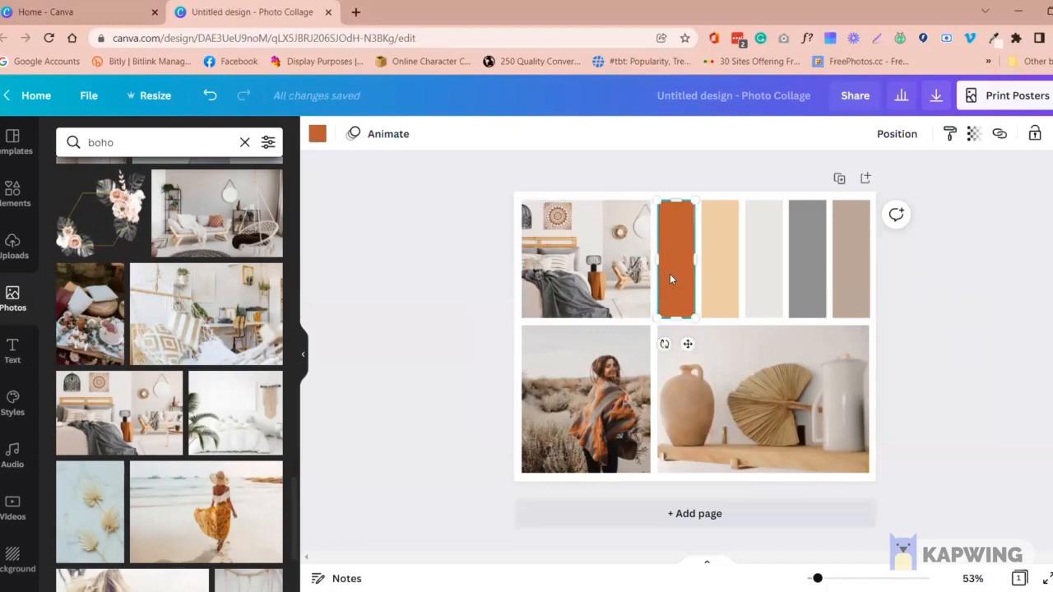
left_click(317, 134)
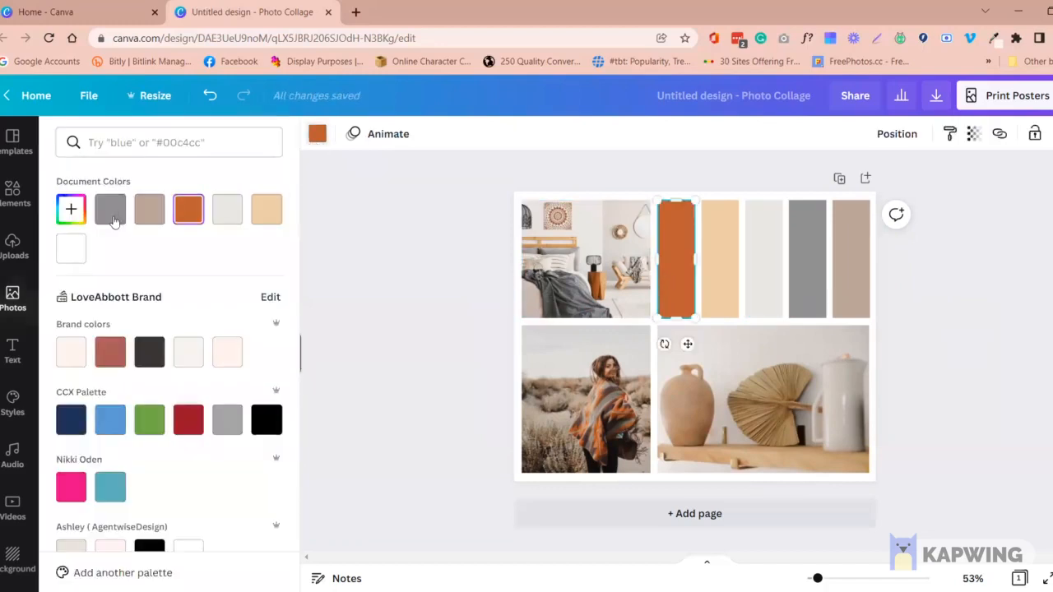
left_click(71, 211)
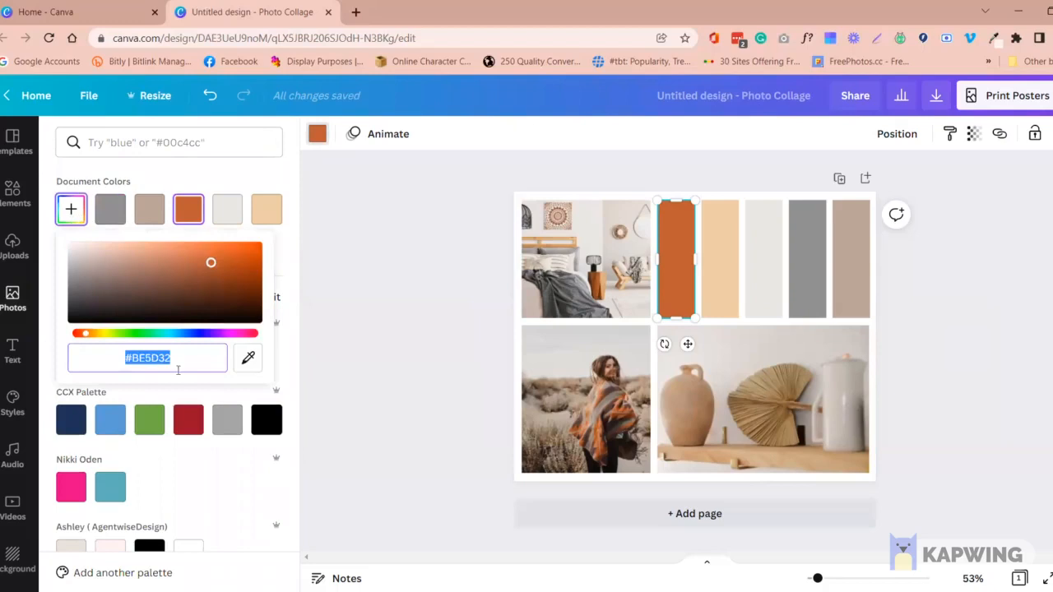
left_click_drag(198, 356, 118, 358)
left_click(180, 362)
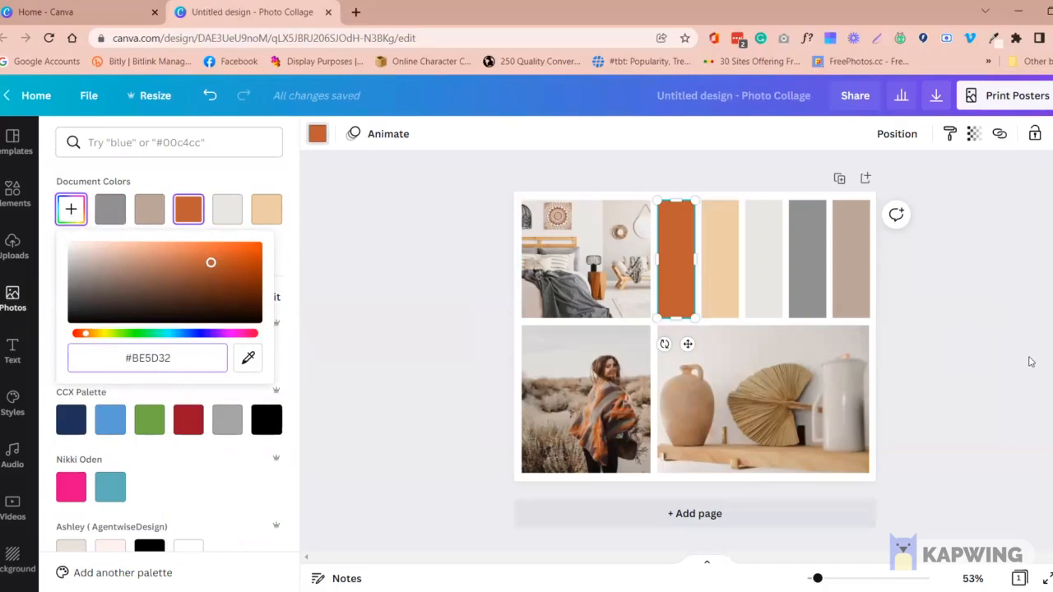
left_click(458, 204)
left_click(460, 205)
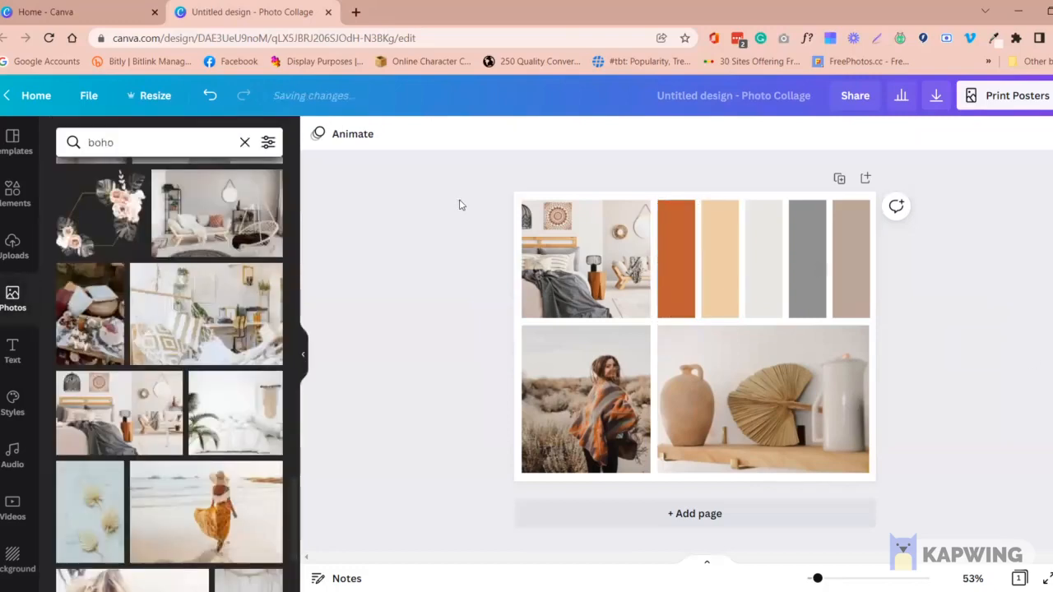